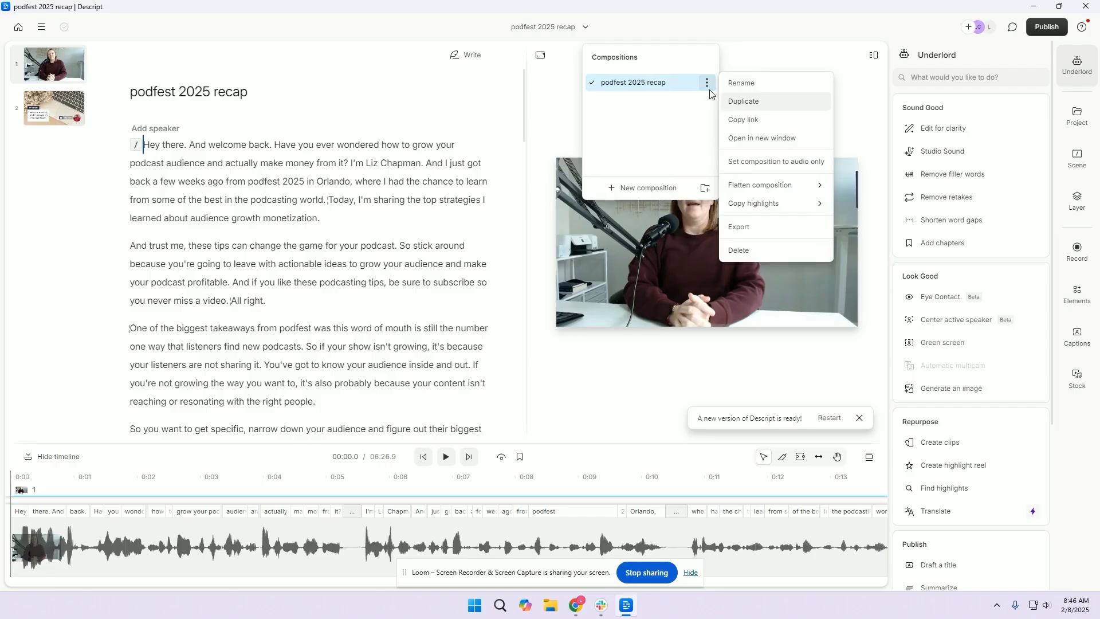
Duplicate the "podfest 2025 recap" composition and rename the copy "Reel 1".
left_click(743, 101)
left_click(630, 27)
left_click(659, 101)
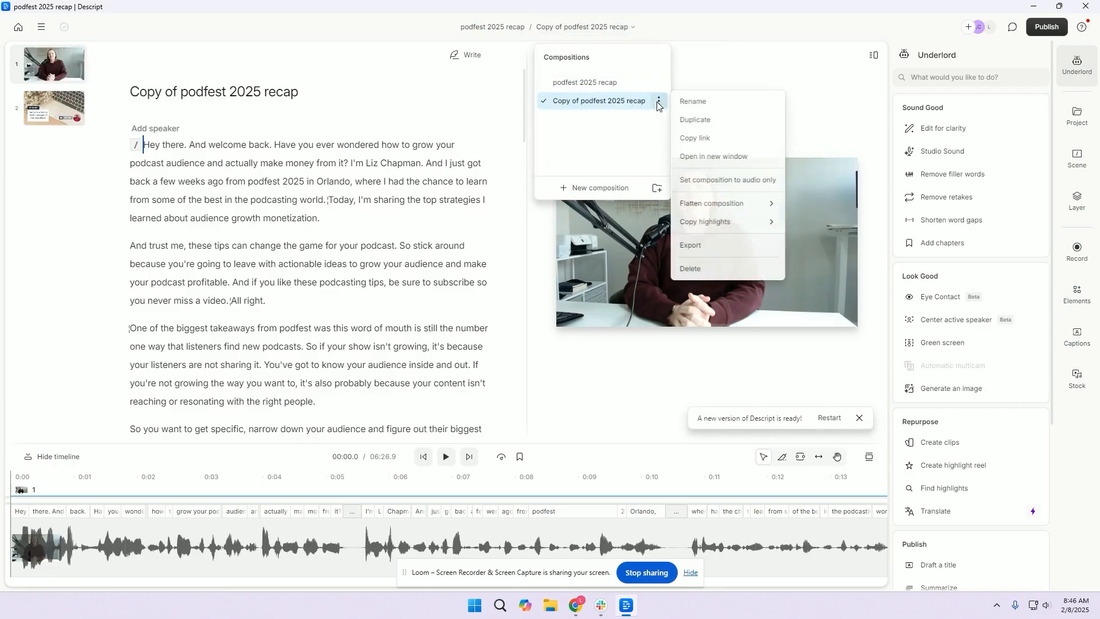
left_click(693, 102)
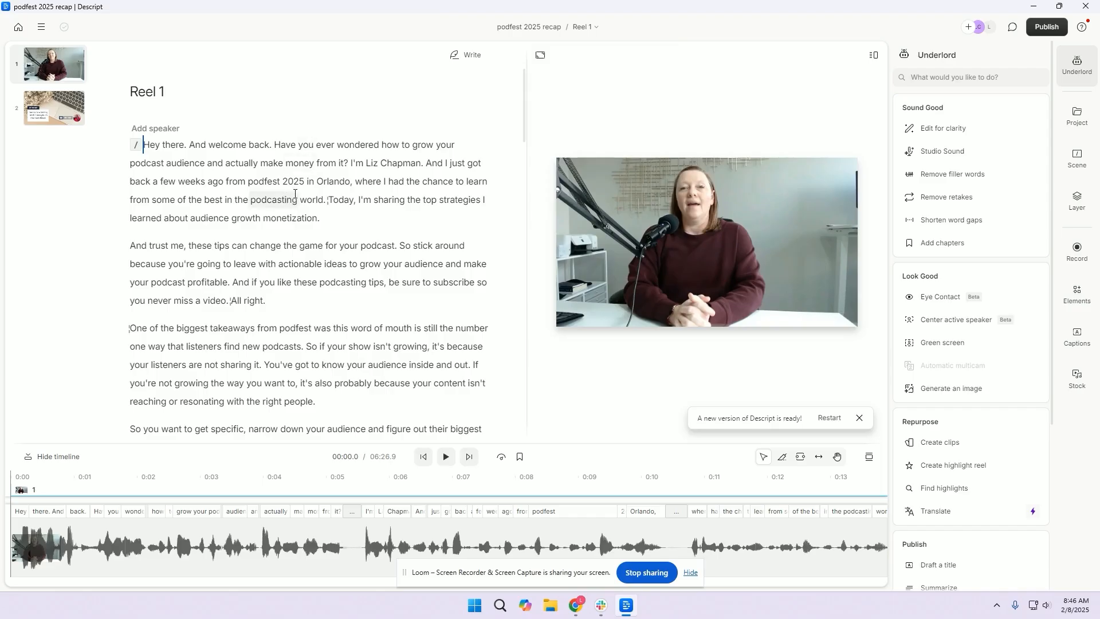
Remove the intro from the script, from "Hey there" through "All right.", so it starts at "One of the biggest takeaways".
scroll(294, 193, "down", 2)
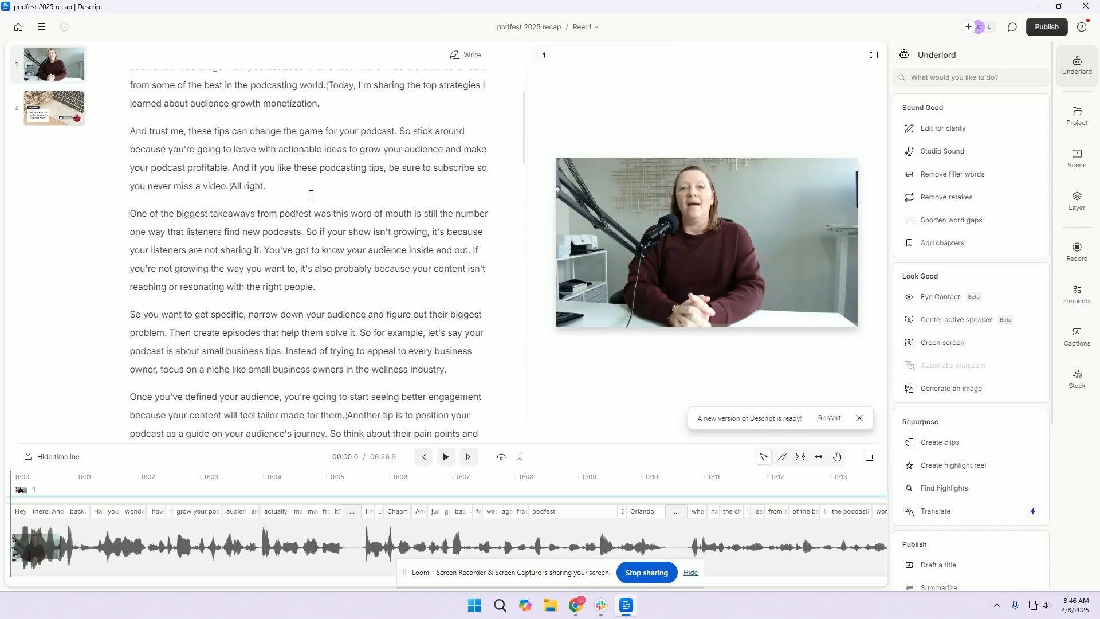
left_click_drag(273, 186, 231, 186)
left_click(143, 213)
left_click_drag(143, 213, 262, 243)
left_click(264, 255)
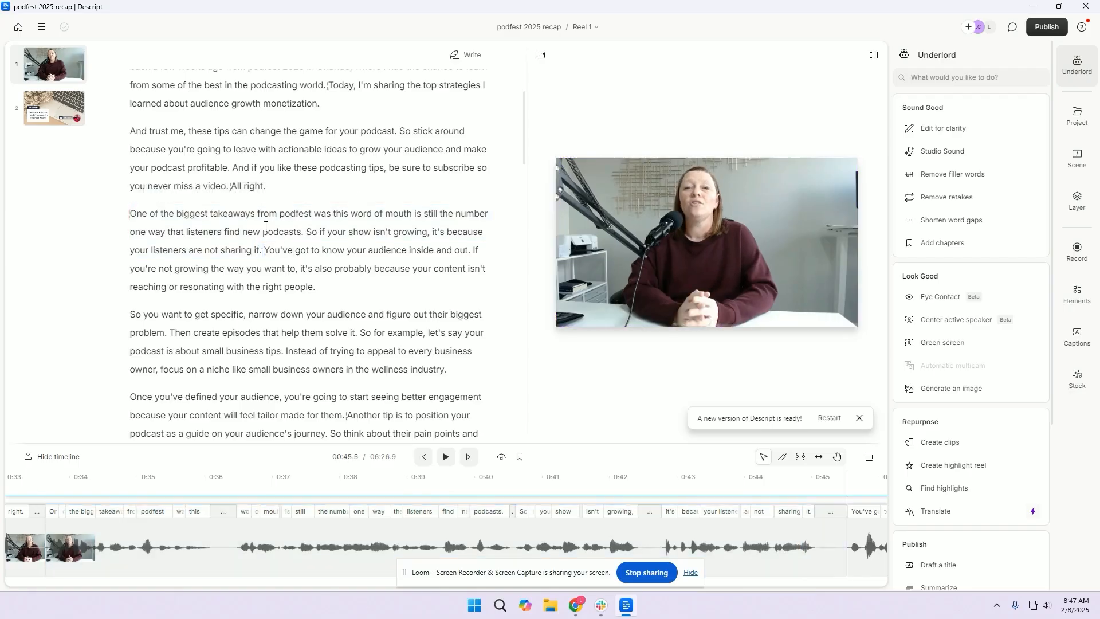
left_click_drag(267, 197, 149, 144)
right_click(147, 143)
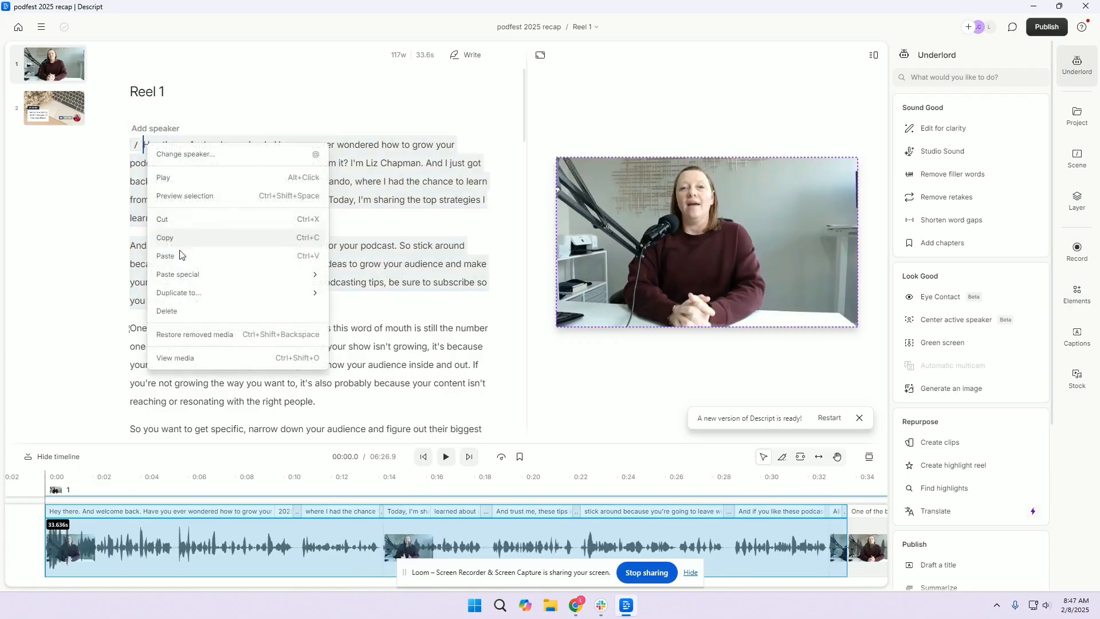
left_click(323, 222)
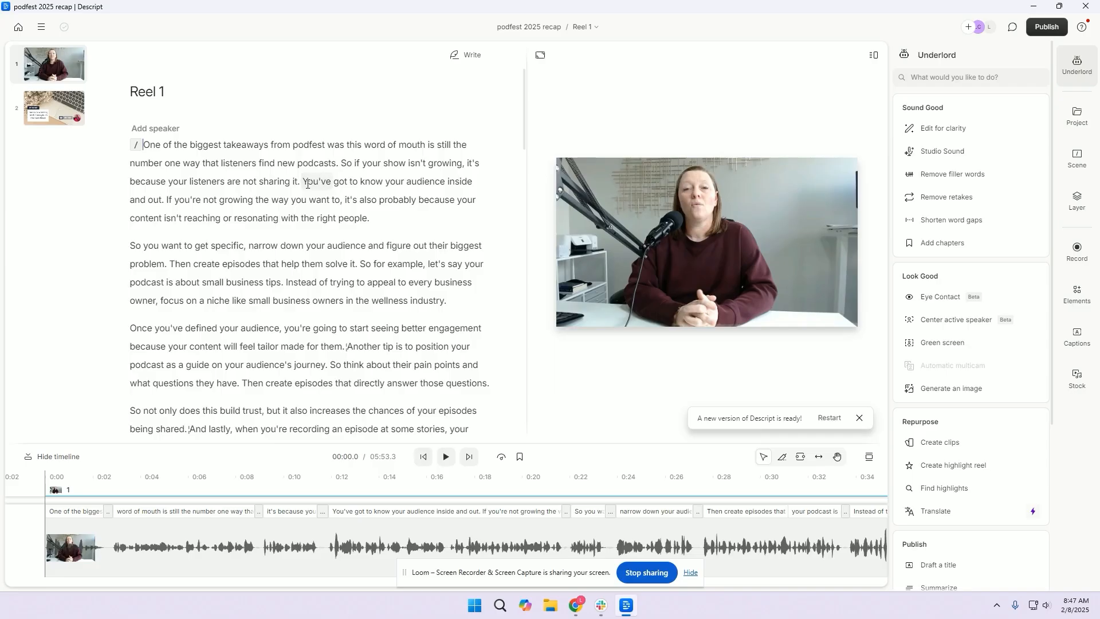
Delete everything in the script after "because your listeners are not sharing it.", through the end of the composition.
left_click_drag(305, 182, 331, 216)
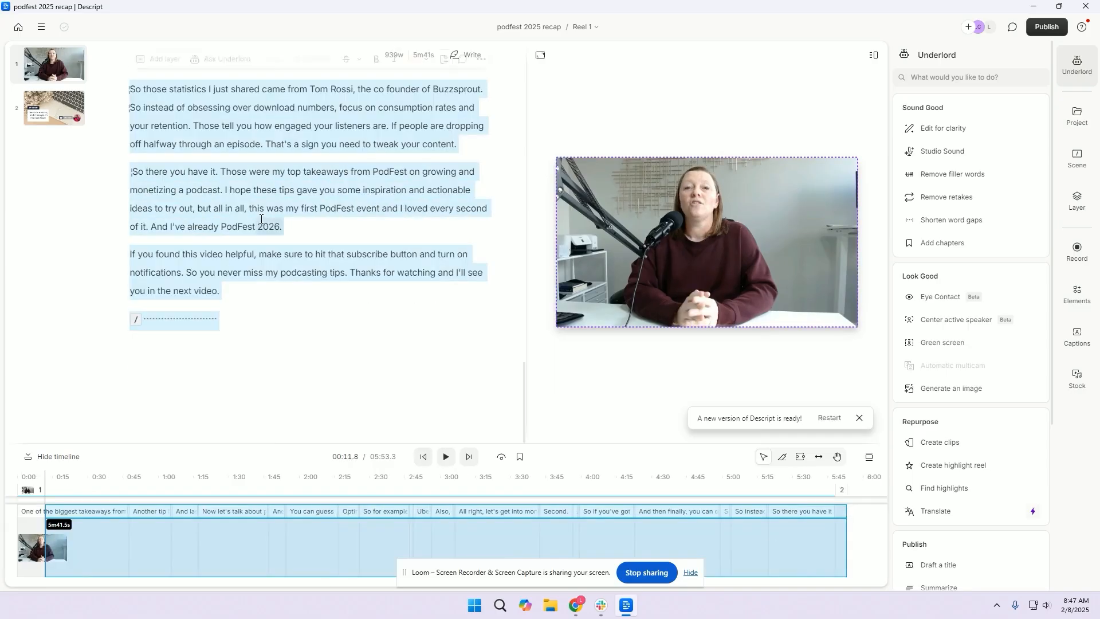
right_click(262, 224)
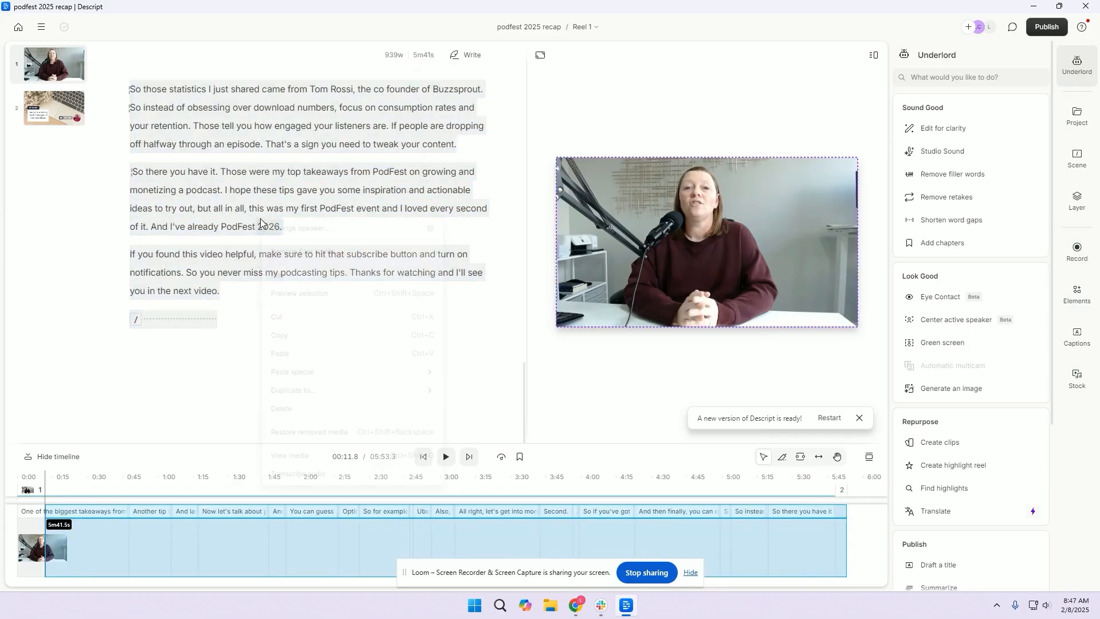
left_click(292, 409)
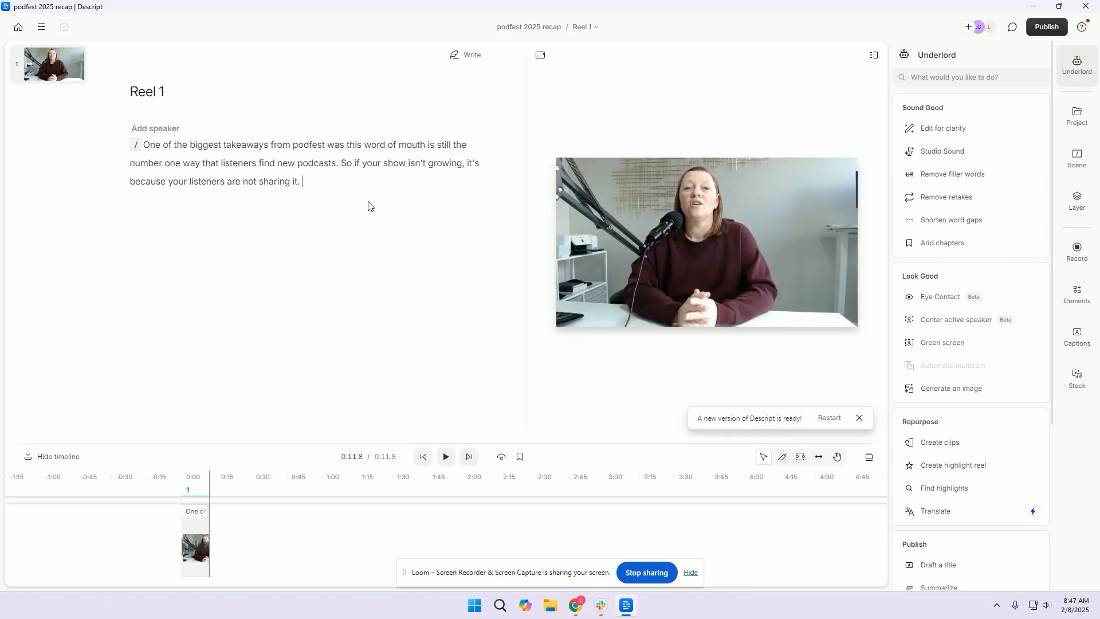
Change the composition's aspect ratio to Portrait 9:16 and preview a frame from the middle of the clip.
left_click(541, 56)
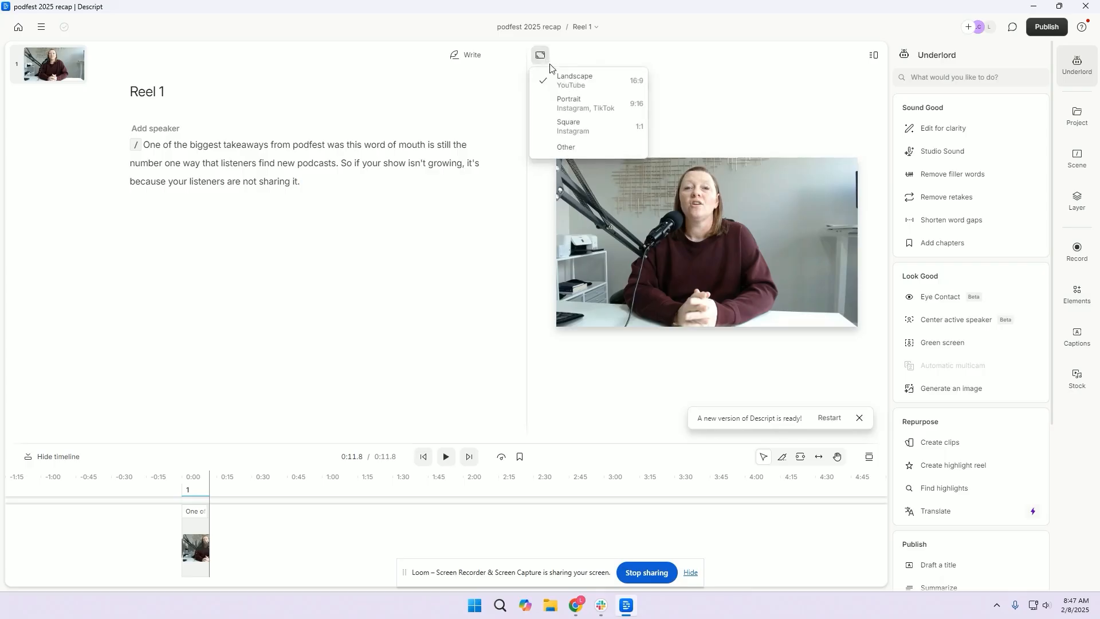
left_click(556, 101)
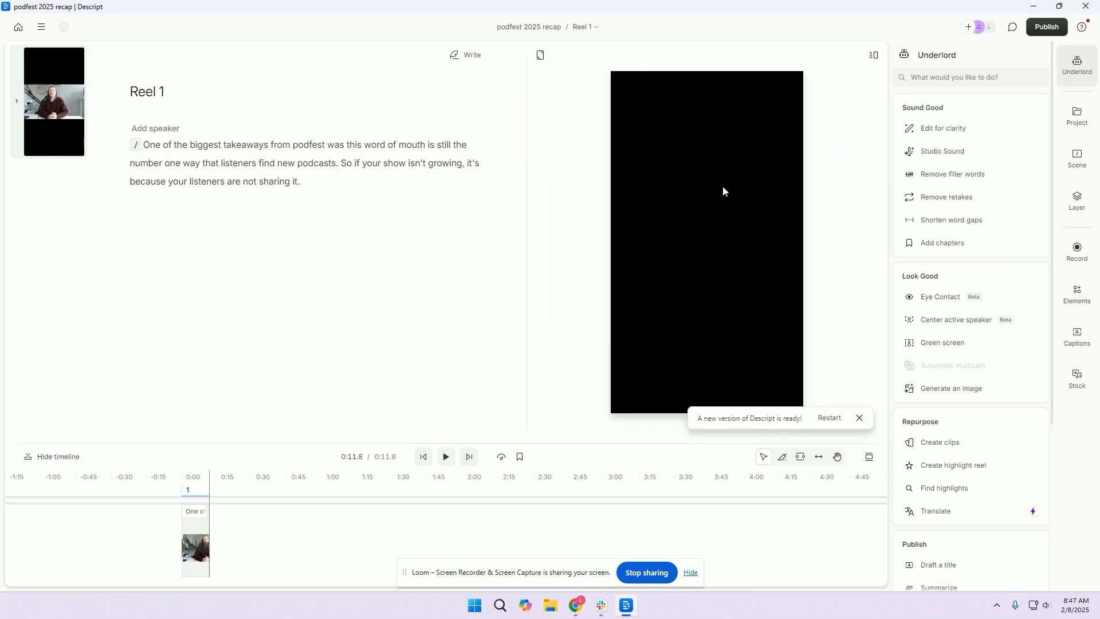
left_click(213, 149)
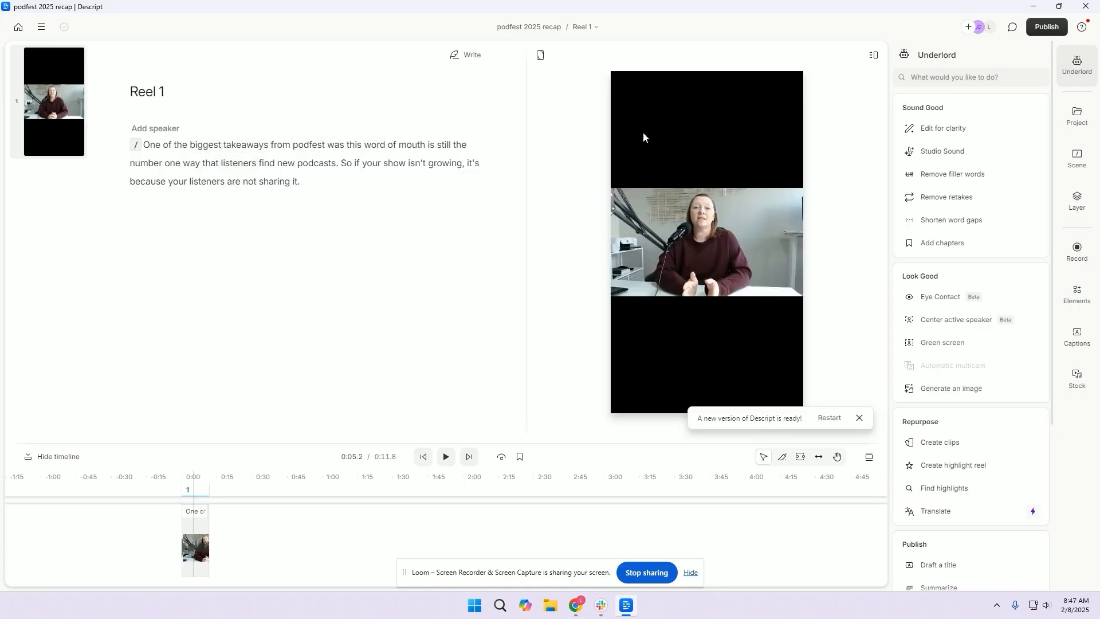
Split the script into two scenes just before "So if your show isn't growing".
key("Home")
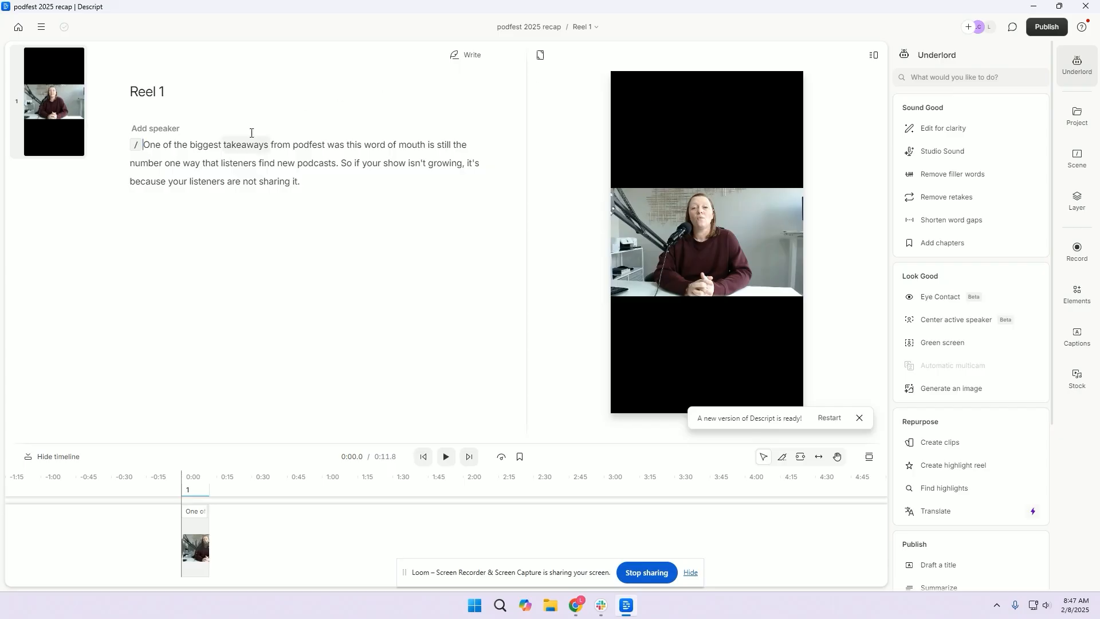
left_click(363, 164)
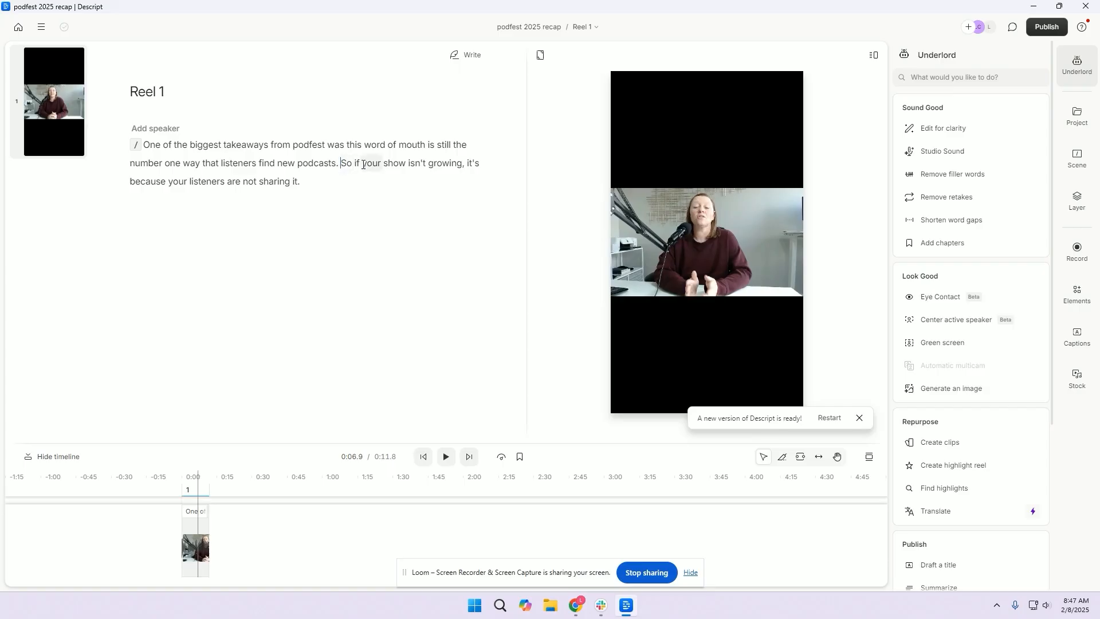
type("/")
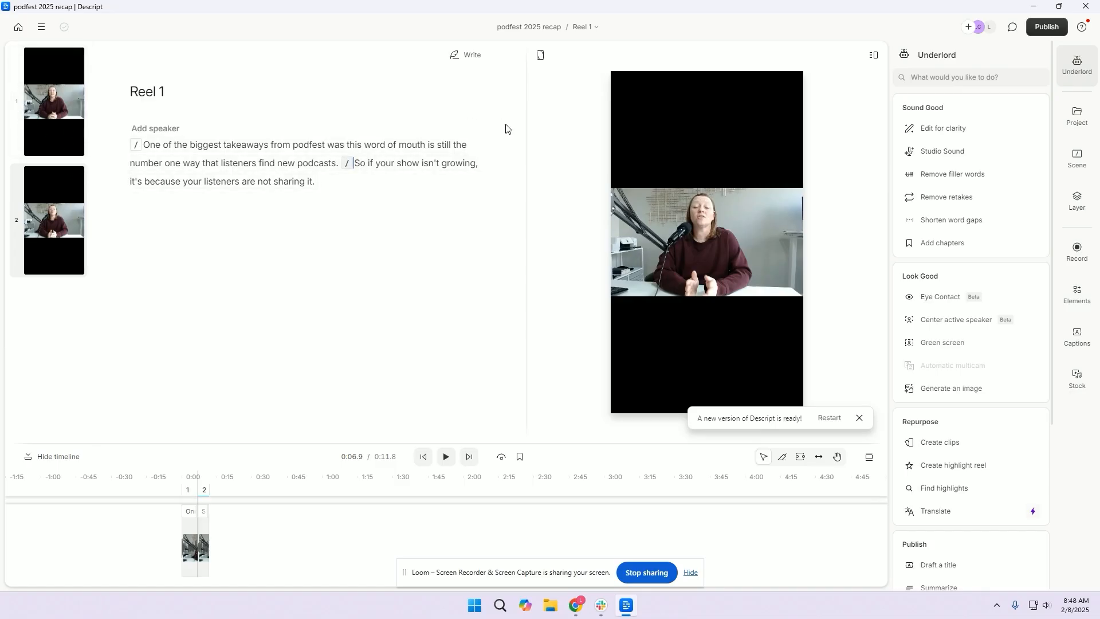
Give the first scene a dark blue background, colour 225e76.
left_click(144, 144)
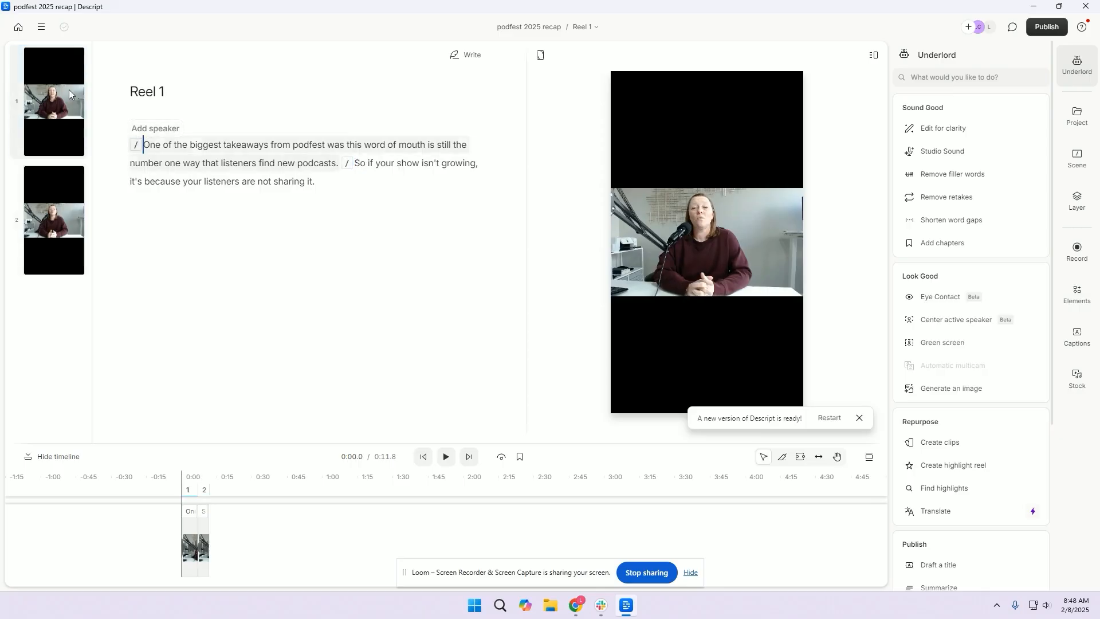
left_click(1078, 160)
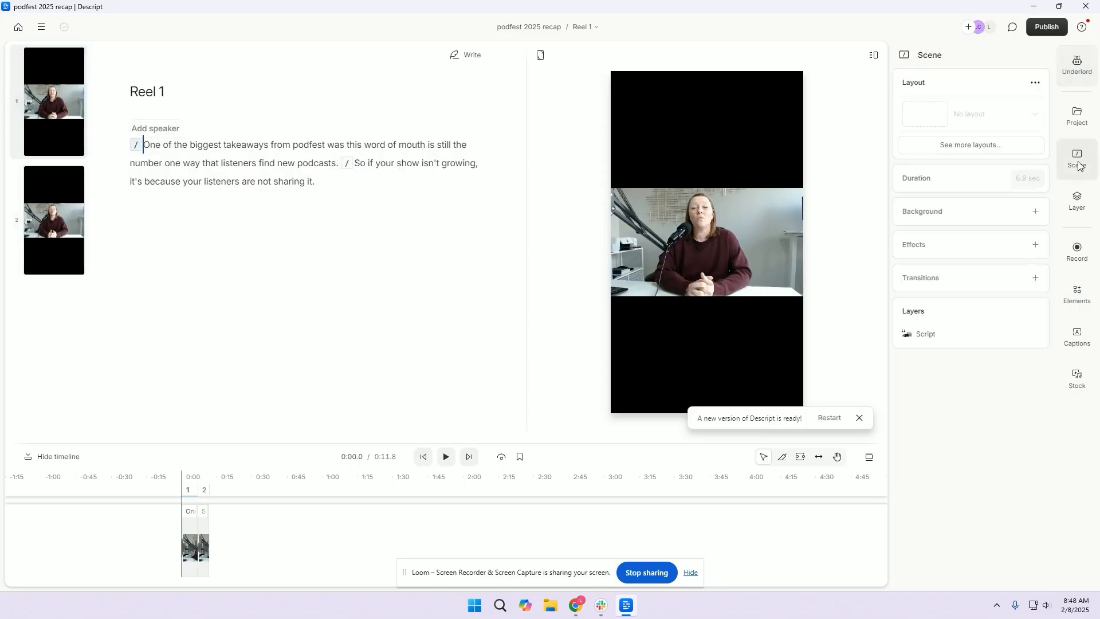
left_click(1014, 212)
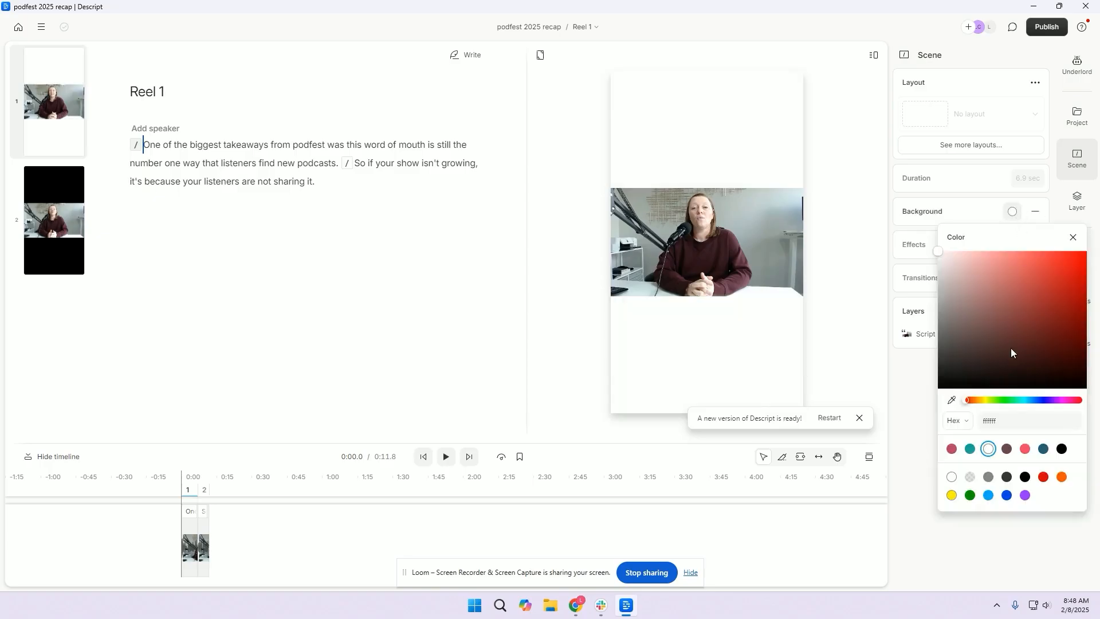
left_click(1043, 449)
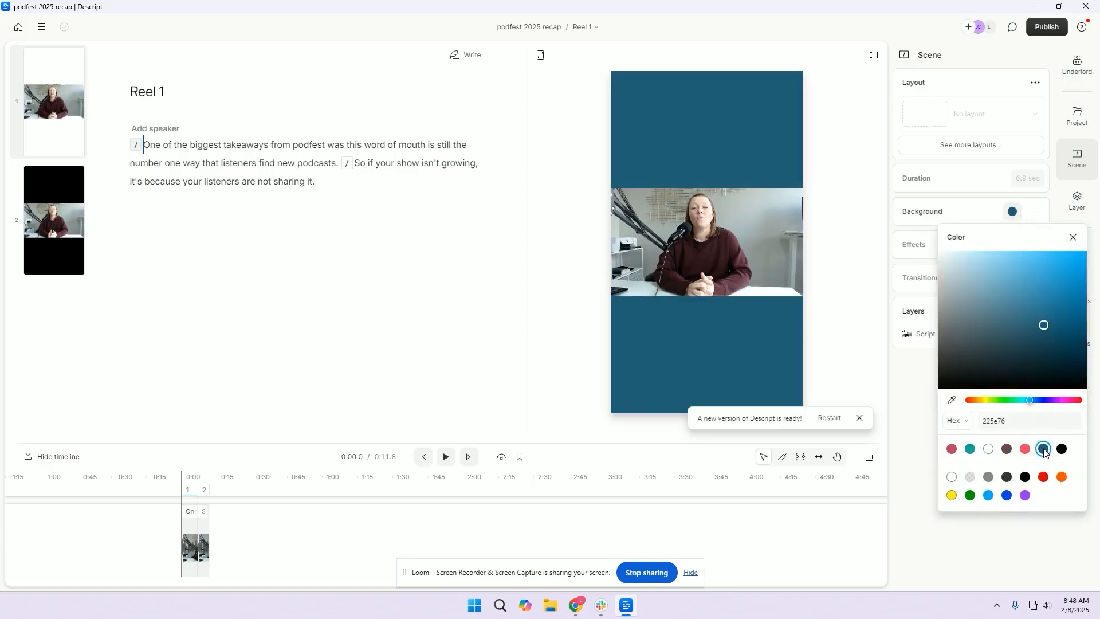
Enlarge the first scene's video beyond the canvas width and reposition it so the speaker is centred in the upper part.
left_click(747, 277)
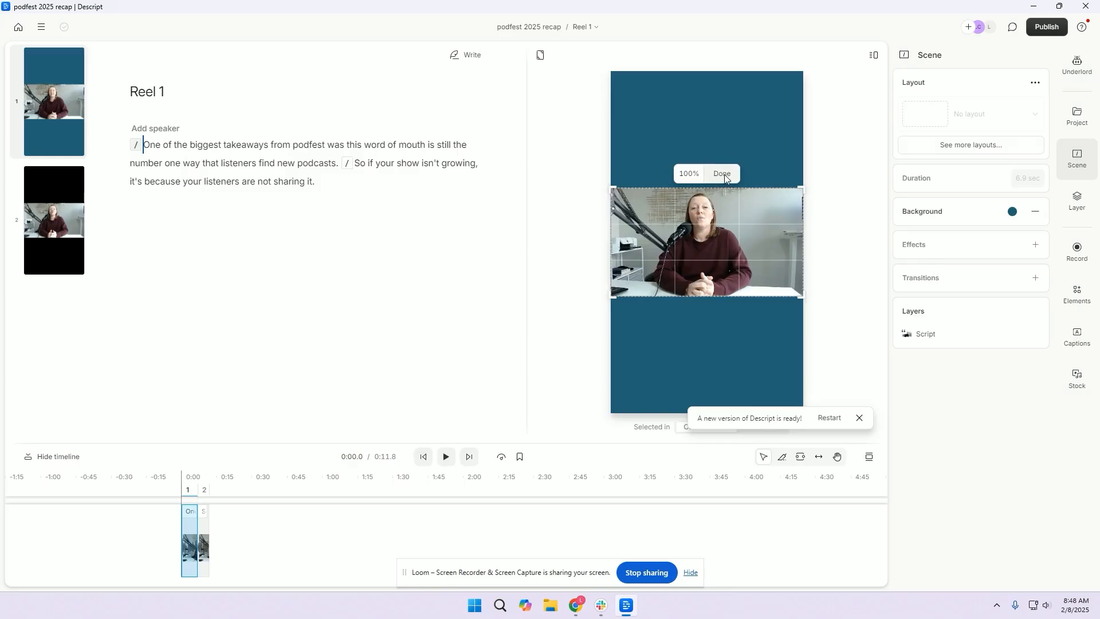
left_click(723, 174)
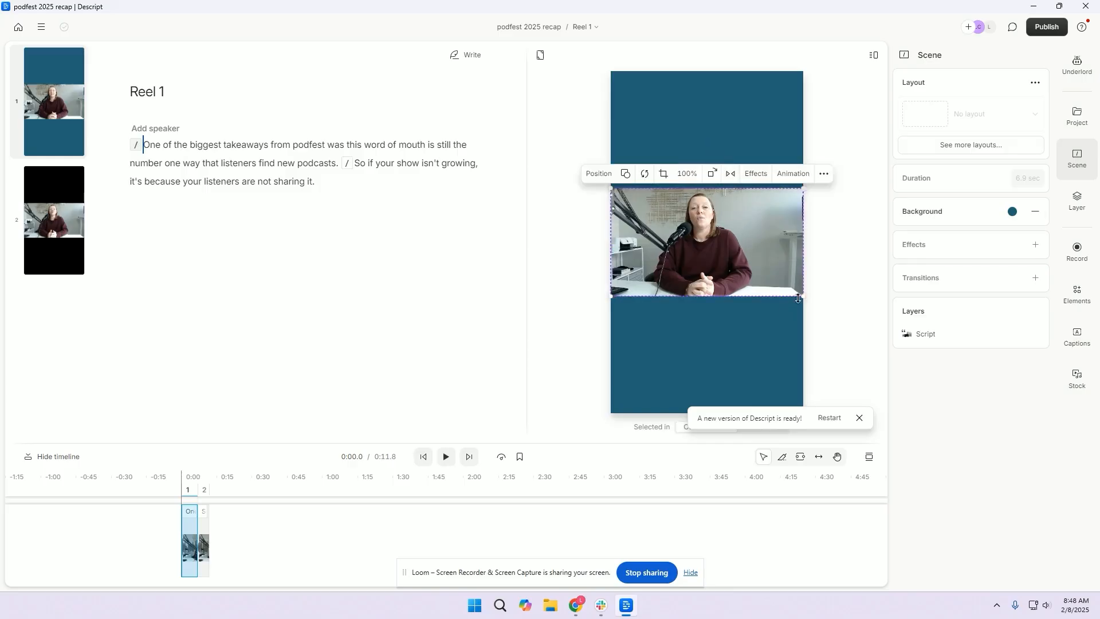
left_click_drag(801, 295, 910, 396)
left_click_drag(764, 304, 710, 238)
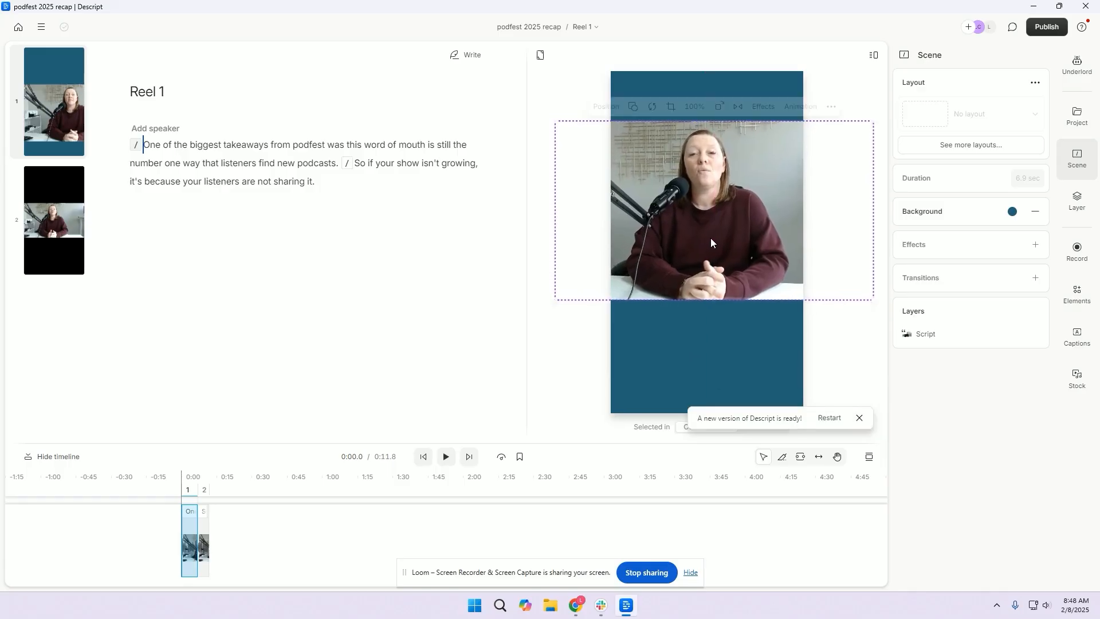
left_click(533, 273)
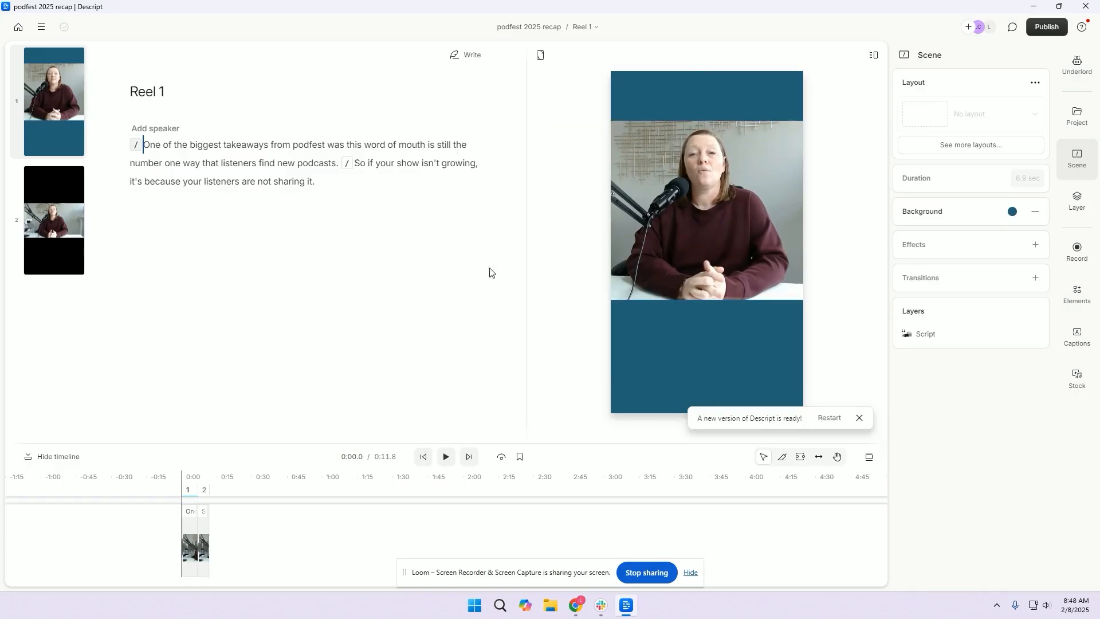
Add Classic captions to all scenes, move them up in the lower blue area, and lower the video to sit just above them.
left_click(1076, 337)
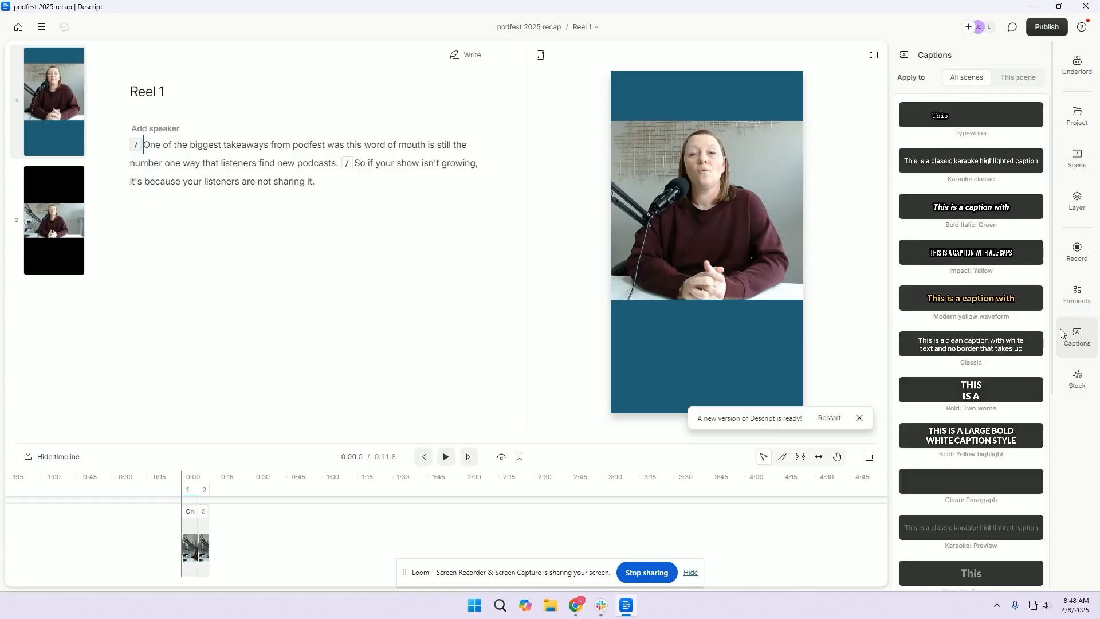
left_click(981, 345)
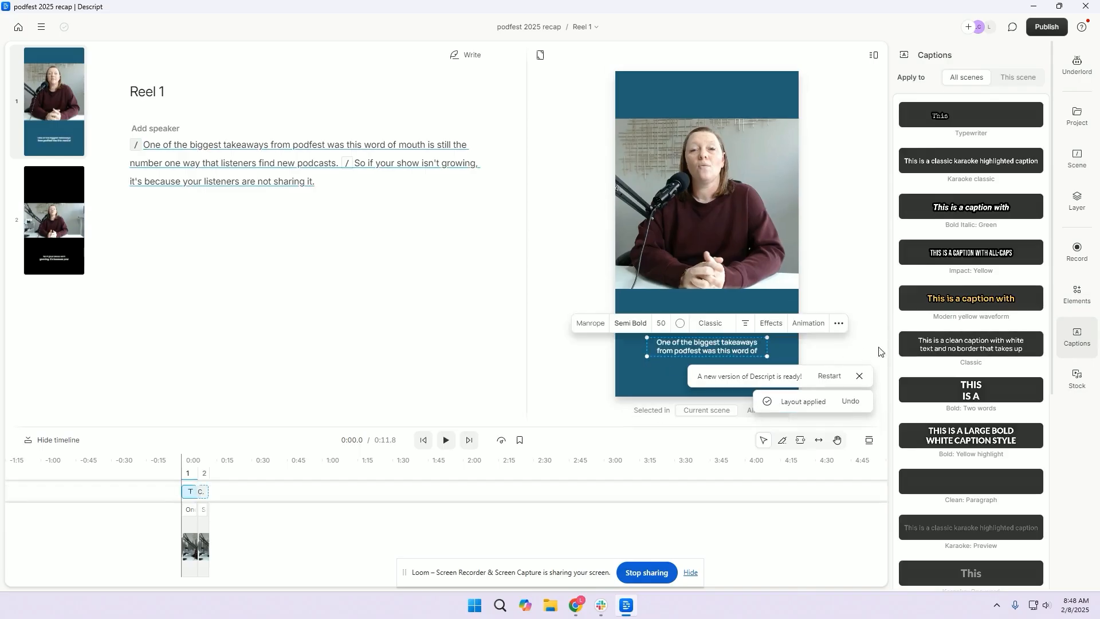
left_click_drag(730, 350, 729, 324)
left_click(729, 249)
left_click_drag(727, 255, 731, 263)
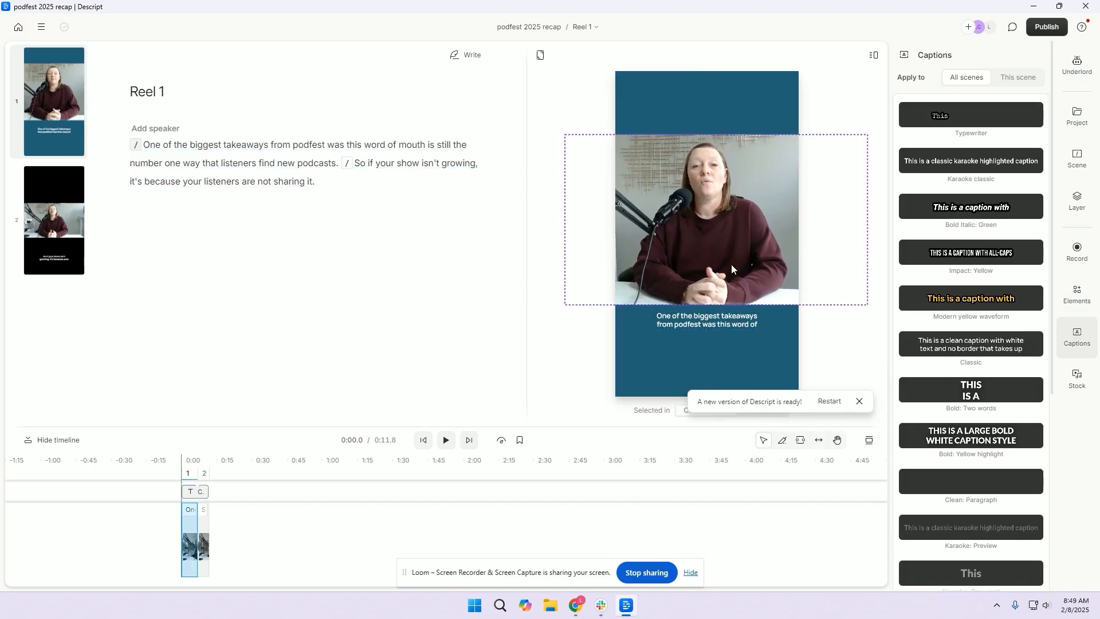
Set the caption font to Roboto at size 75.
left_click(736, 326)
left_click(588, 302)
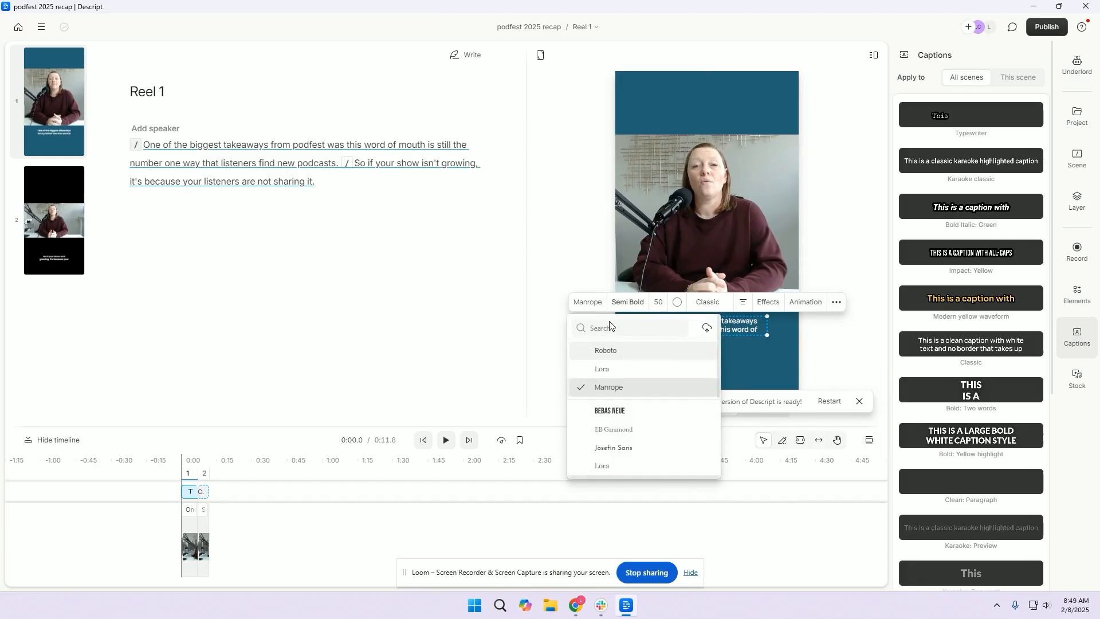
left_click(607, 349)
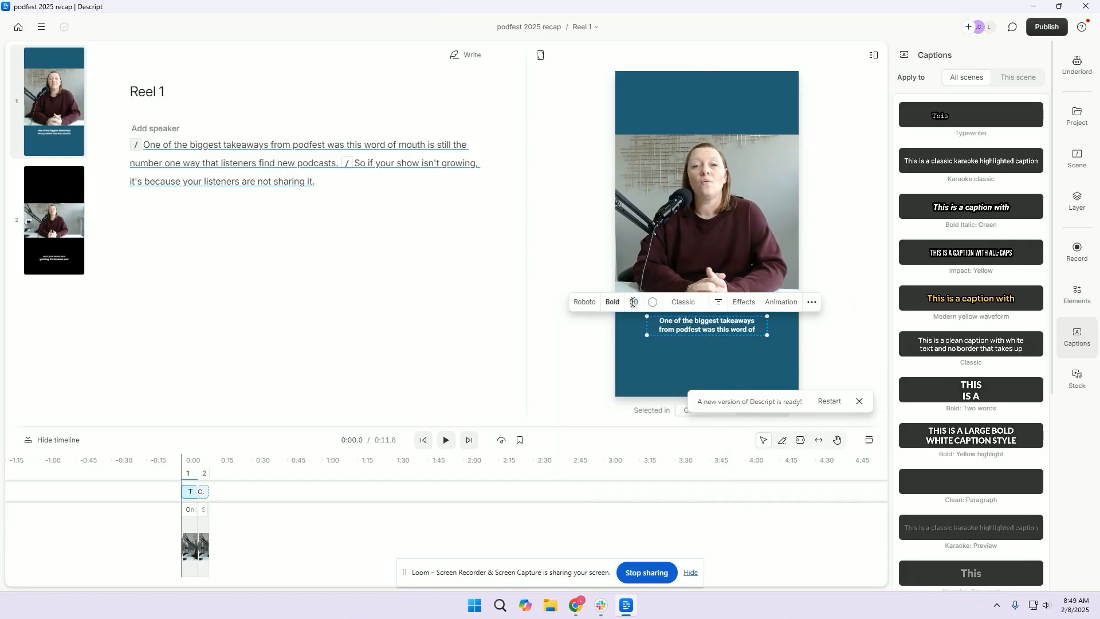
Add a white box background to the caption style.
left_click(683, 302)
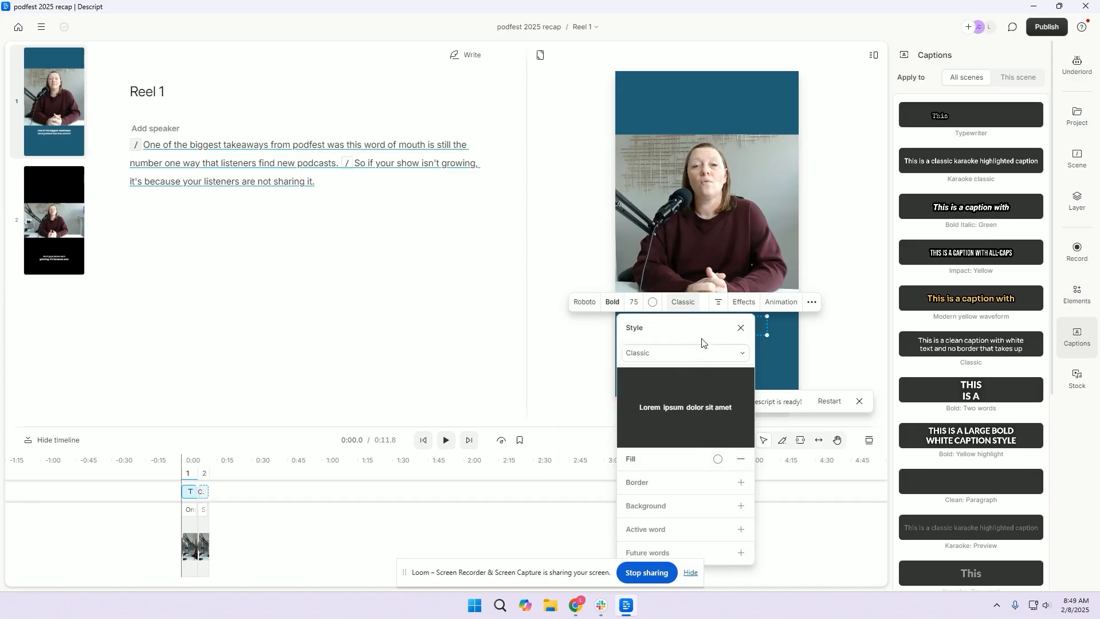
left_click_drag(691, 319, 433, 219)
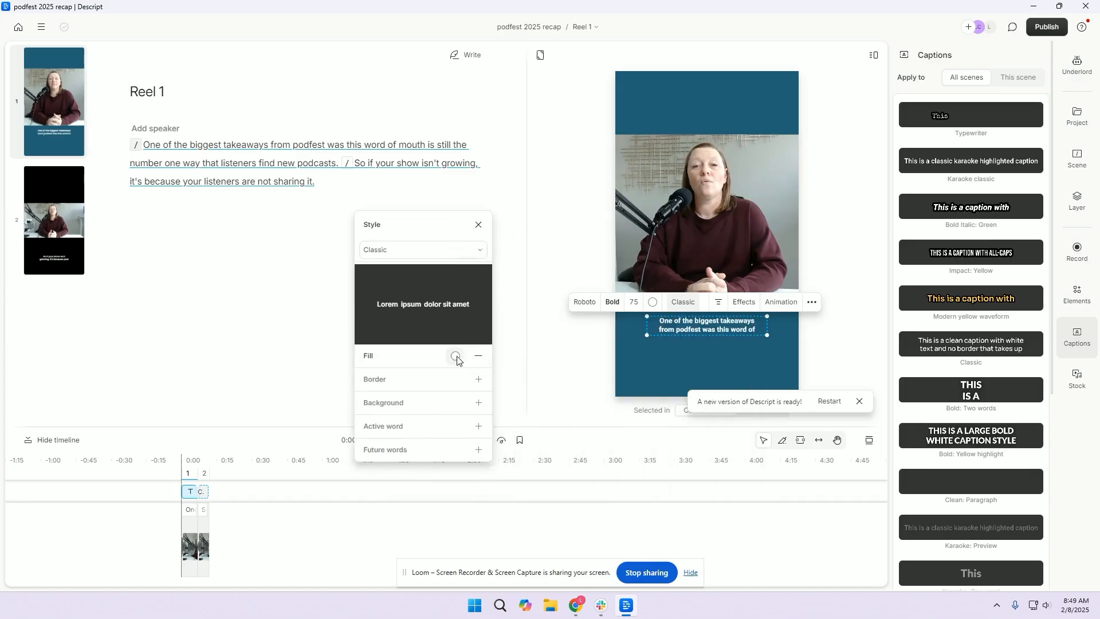
left_click(479, 403)
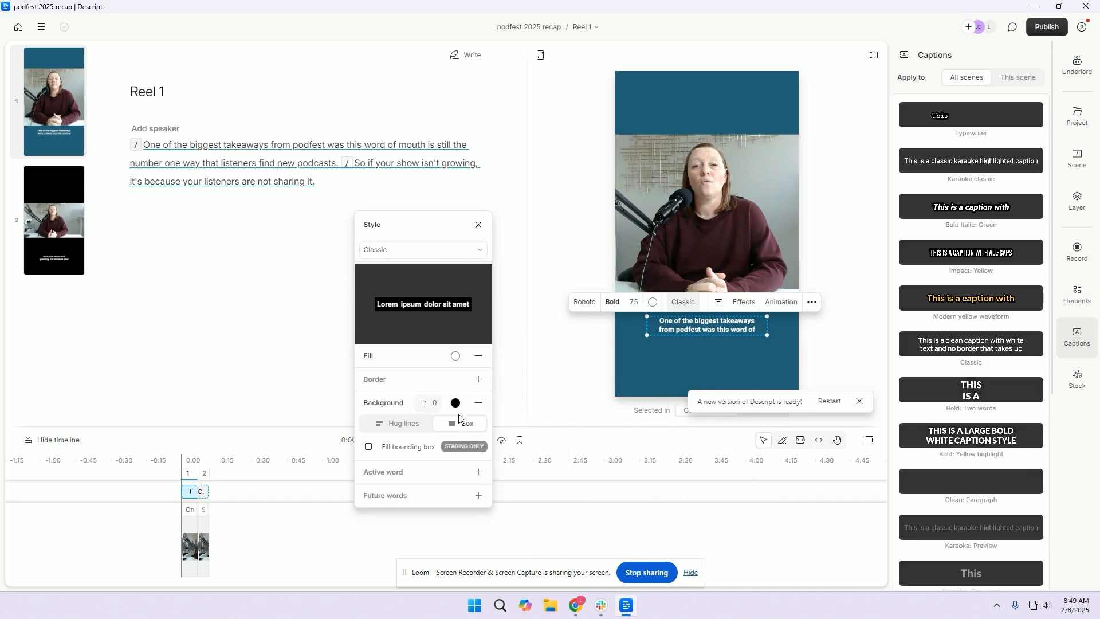
left_click(456, 405)
left_click(449, 311)
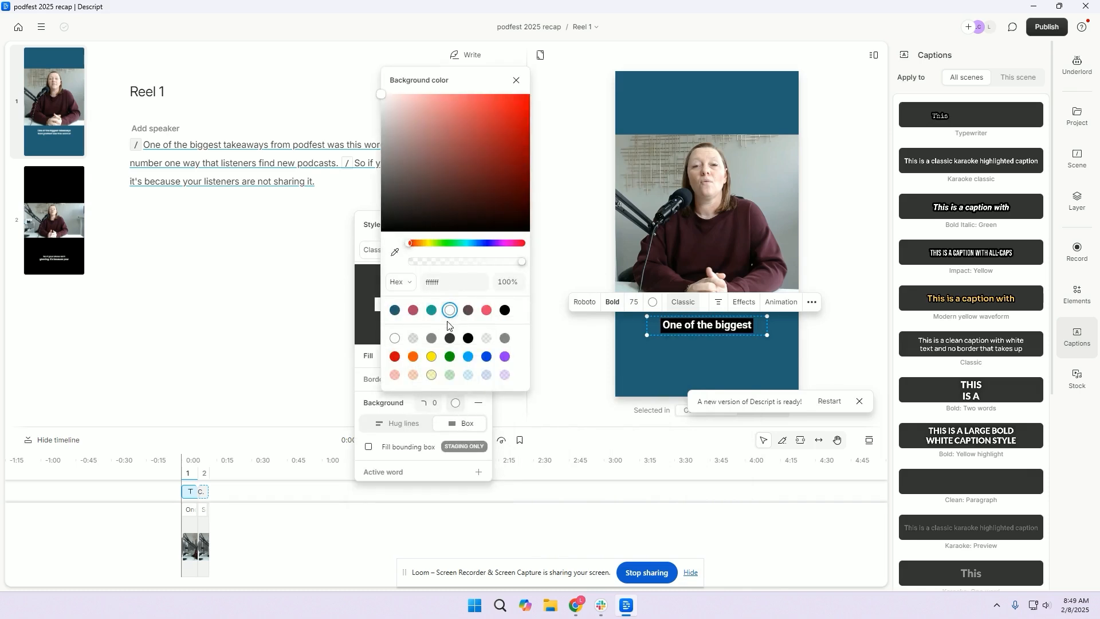
left_click(458, 403)
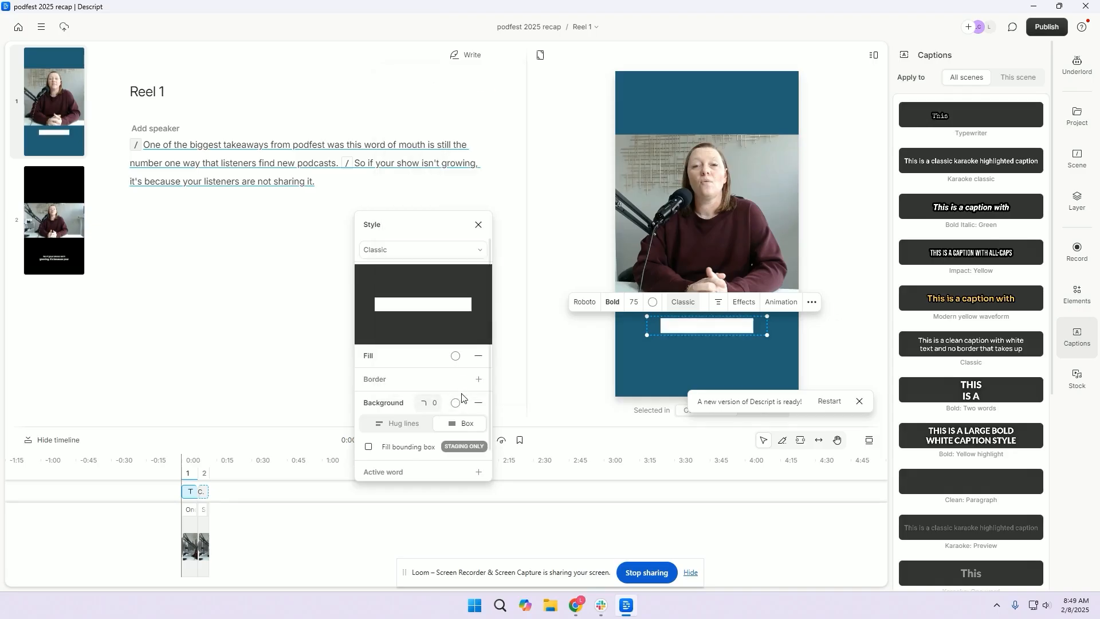
Set the caption text fill to dark blue 225e76.
left_click(456, 356)
left_click(412, 287)
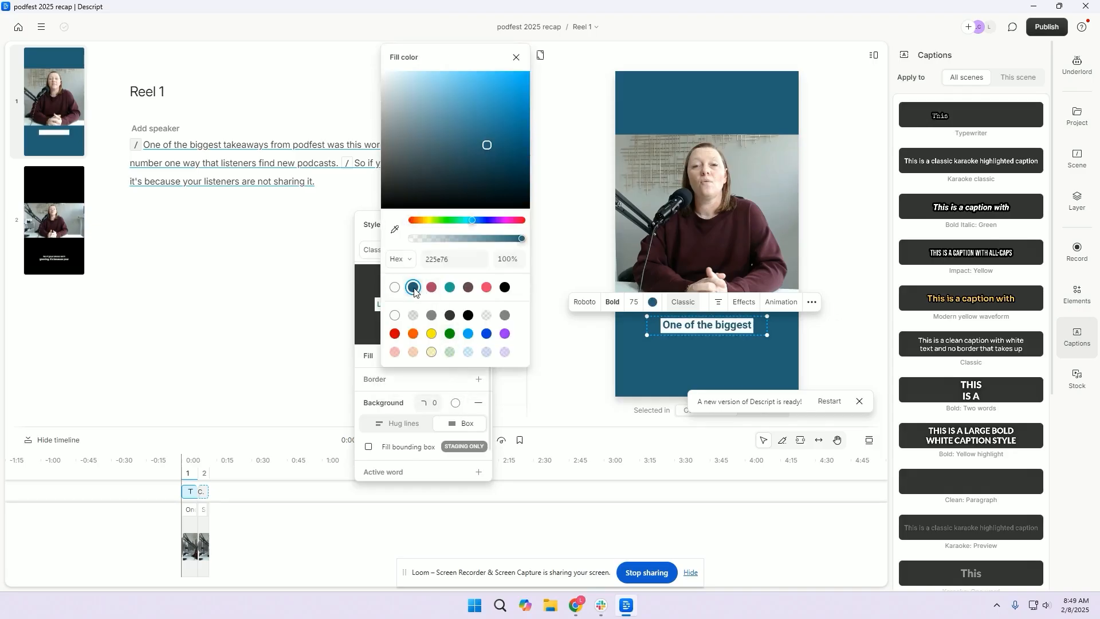
left_click(516, 57)
scroll(471, 403, "down", 1)
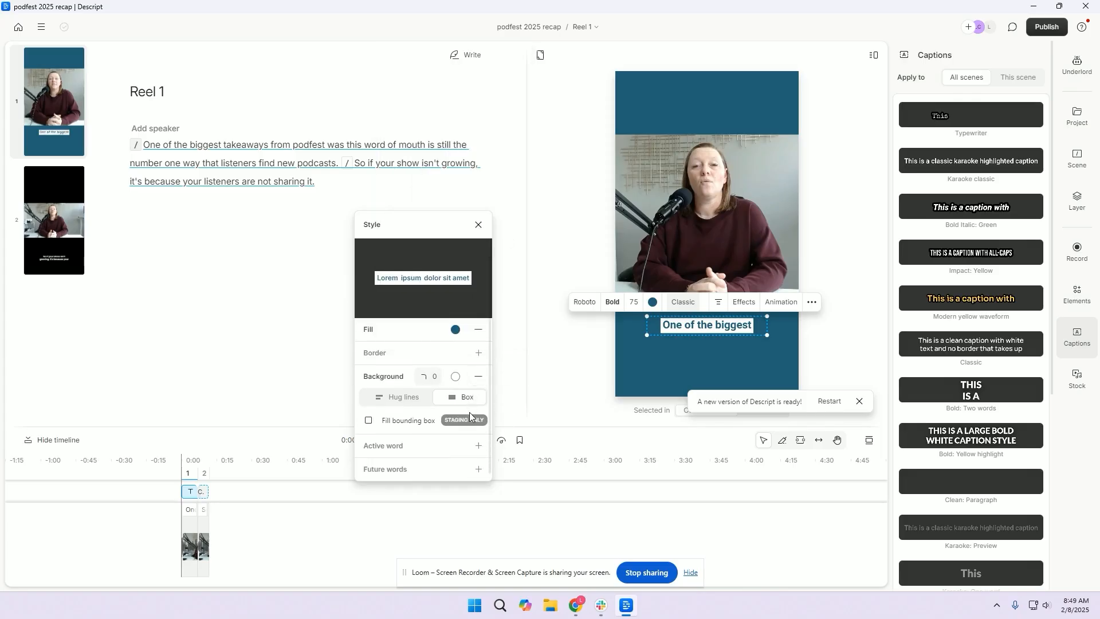
Add active-word styling to the captions and set the active word's fill to white.
left_click(476, 444)
scroll(478, 445, "down", 2)
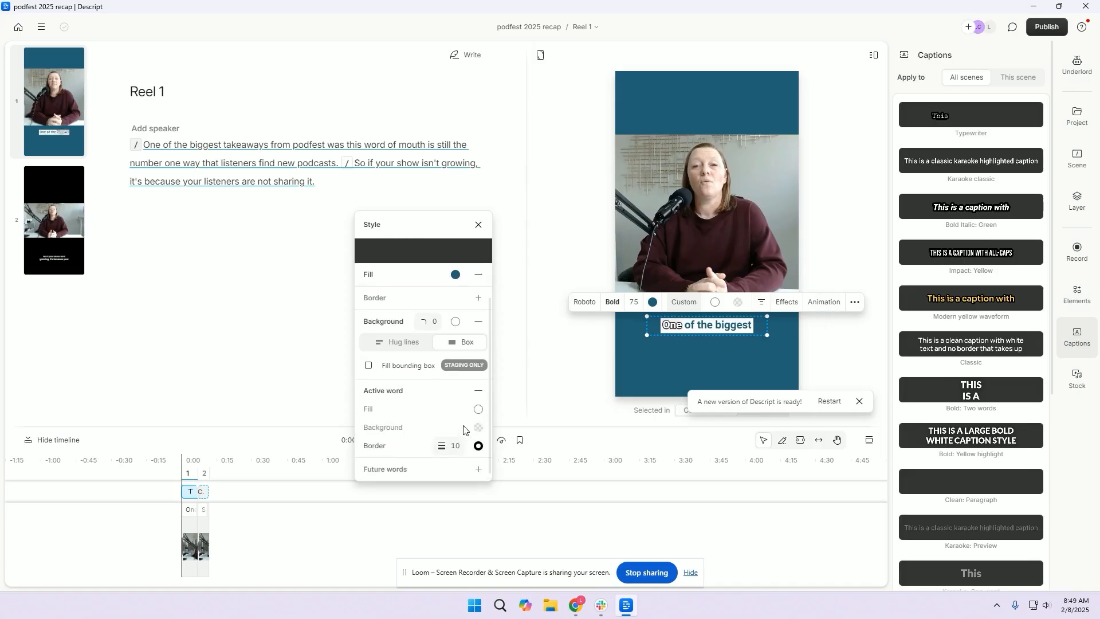
left_click(478, 409)
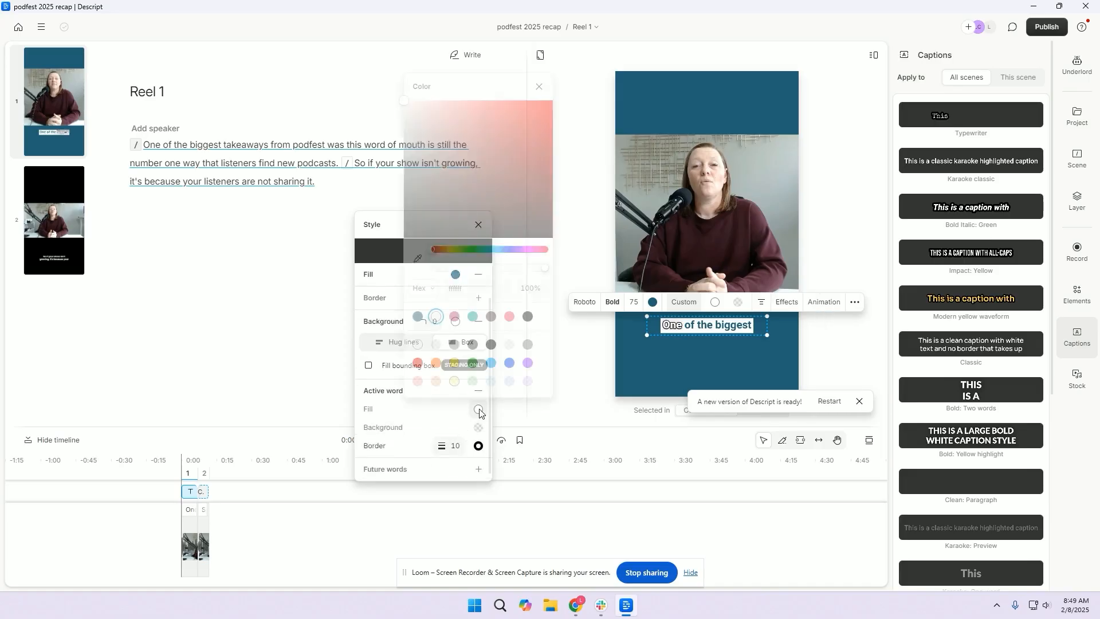
left_click(418, 317)
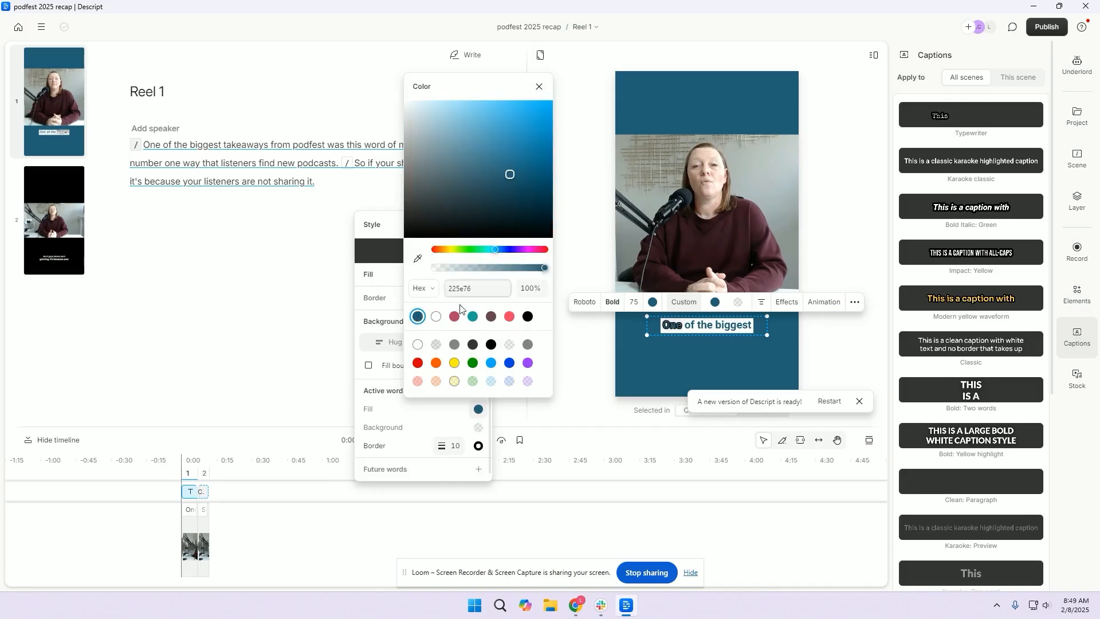
left_click(436, 317)
left_click(539, 88)
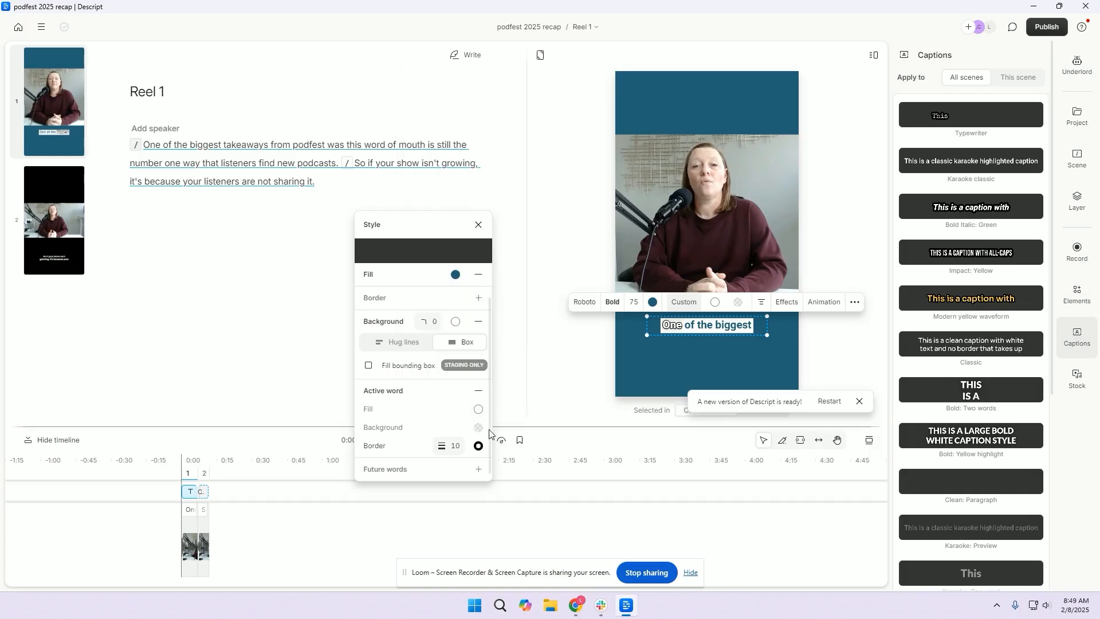
Set the active word's background to the dark blue brand color and its border to white (ffffff).
left_click(478, 429)
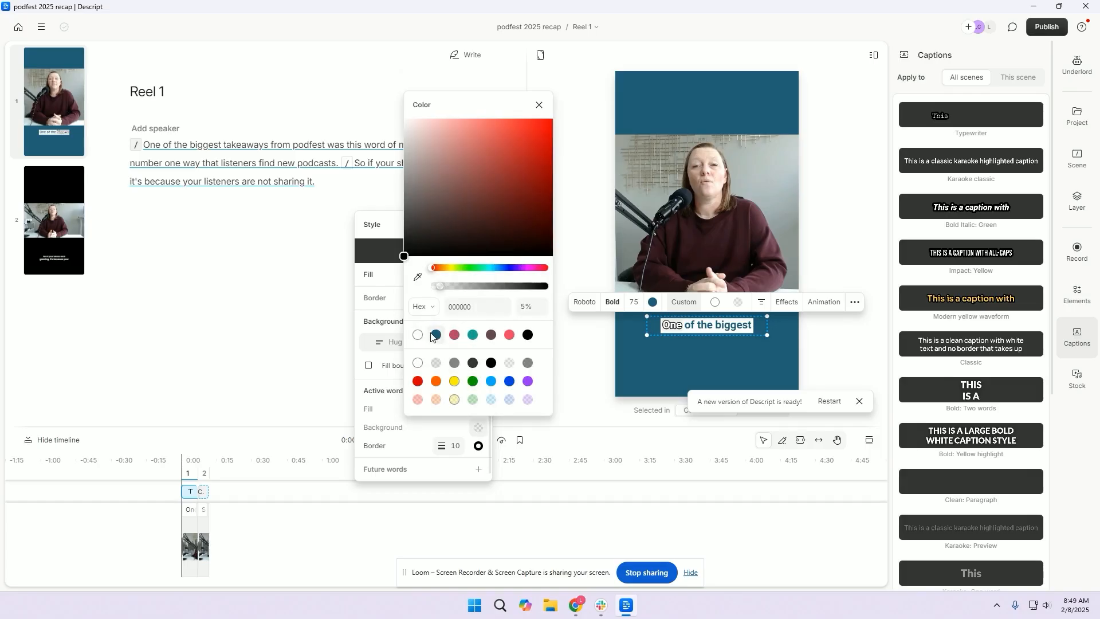
left_click(436, 334)
left_click(543, 105)
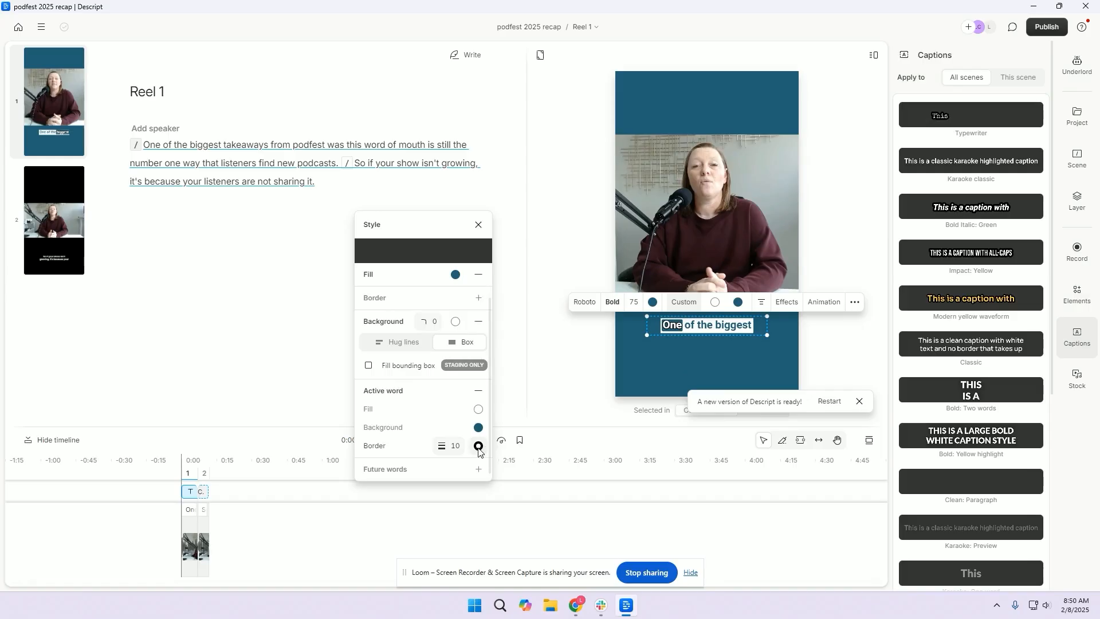
left_click(478, 446)
left_click(436, 353)
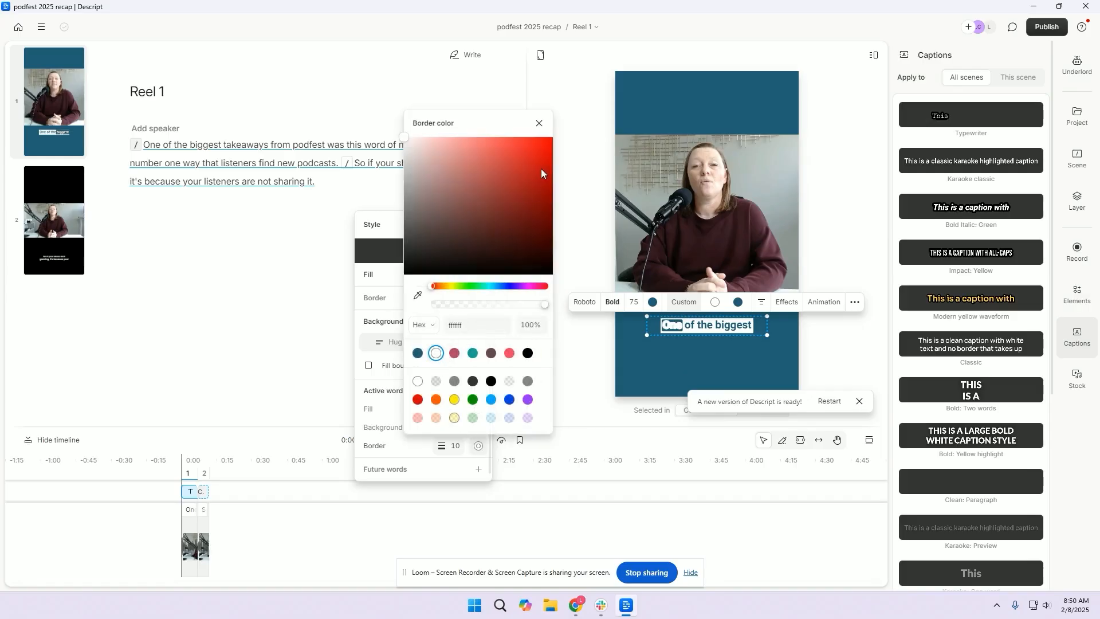
left_click(539, 123)
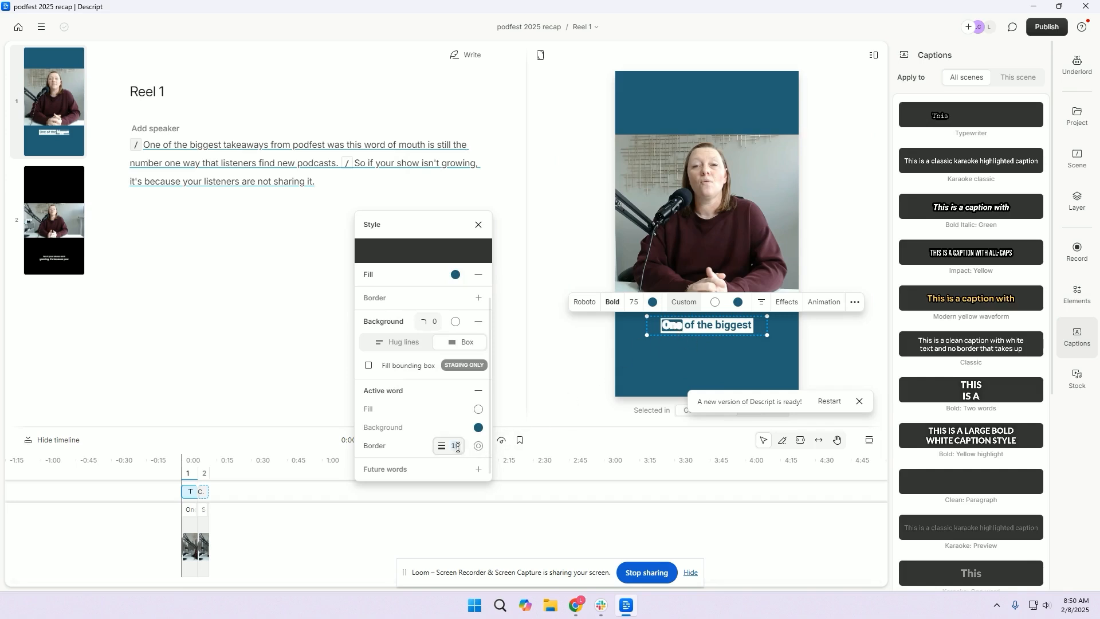
left_click(478, 224)
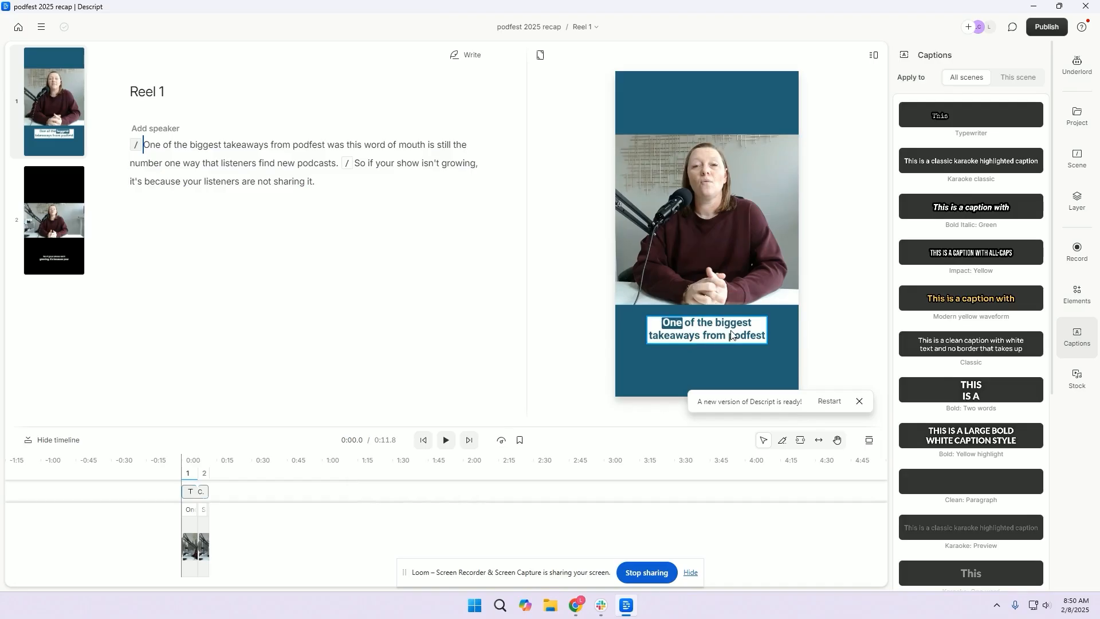
Copy the first scene's layout and paste it onto the second scene.
left_click(375, 163)
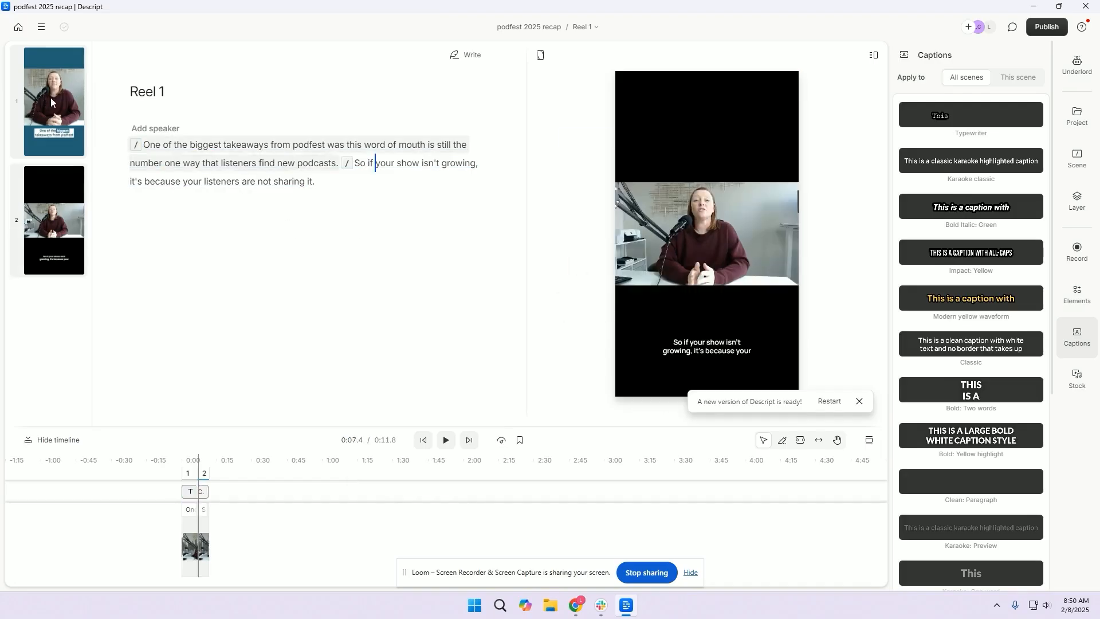
right_click(55, 88)
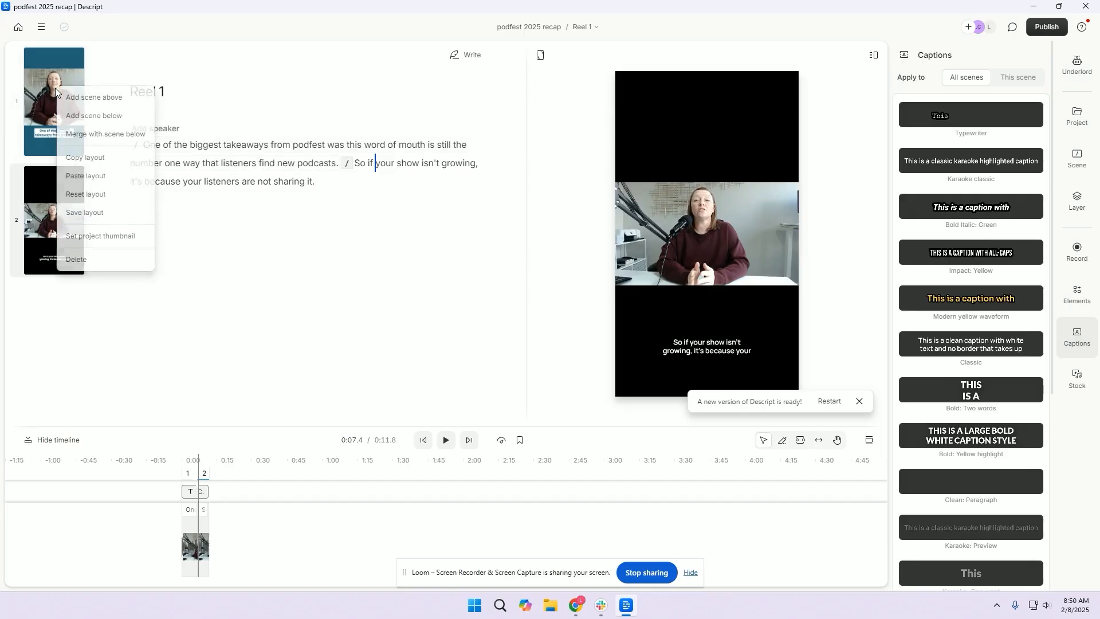
left_click(86, 158)
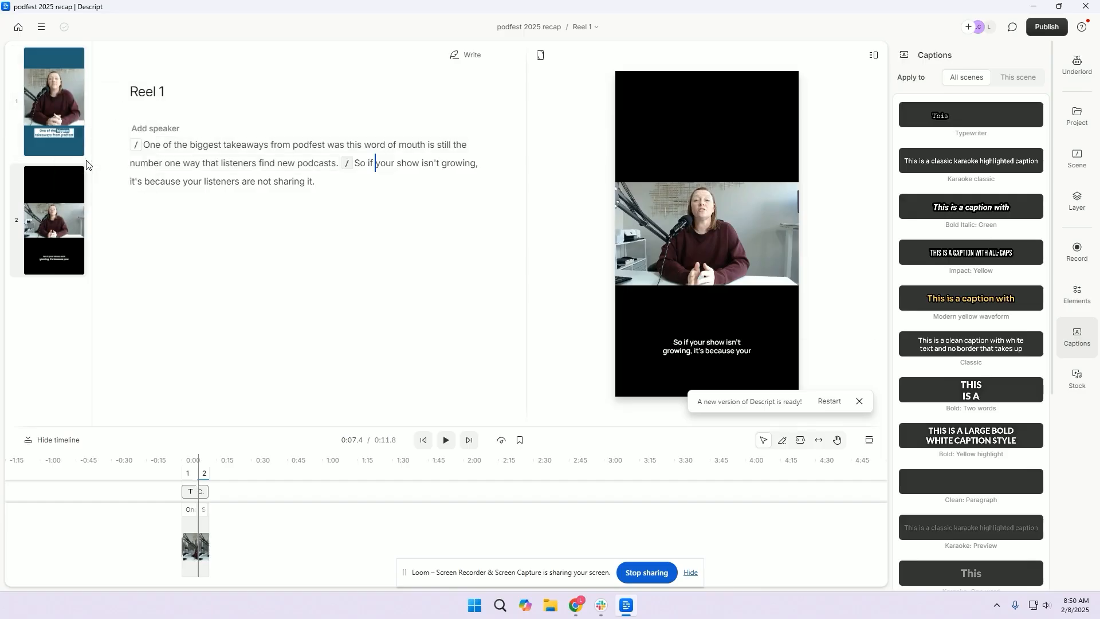
left_click(71, 199)
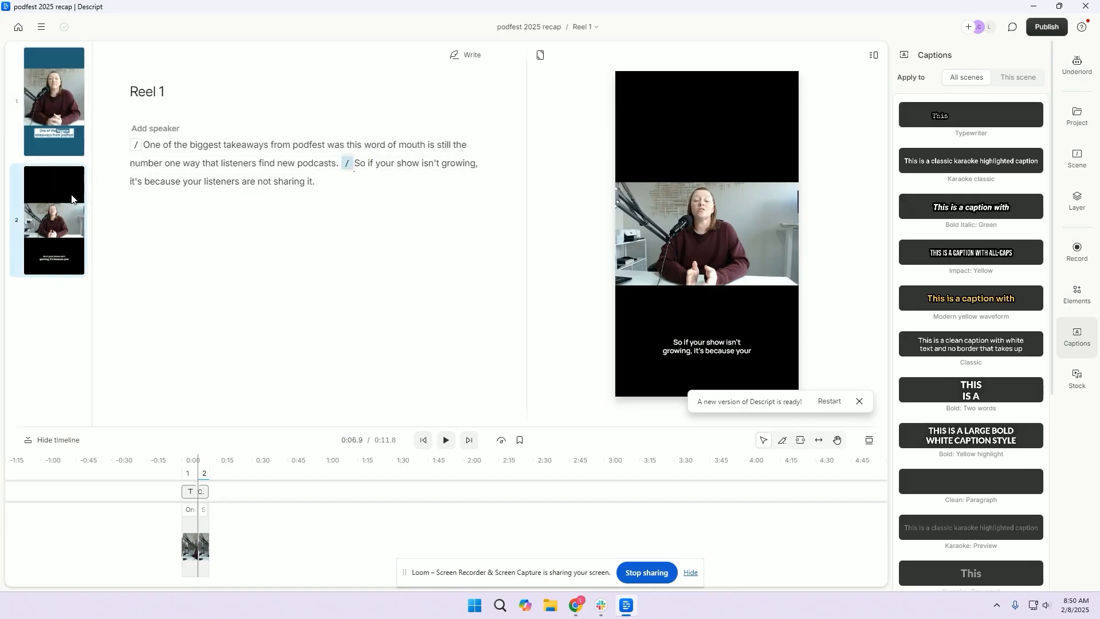
right_click(72, 198)
left_click(90, 285)
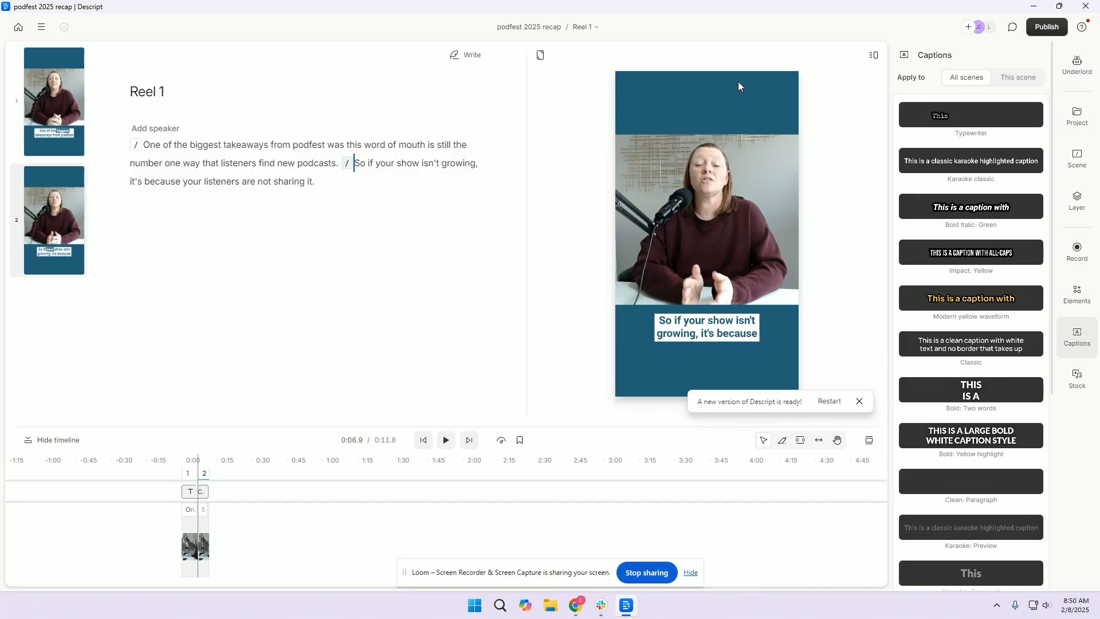
Change the second scene's background color to the brand pink b4436c.
left_click(1078, 165)
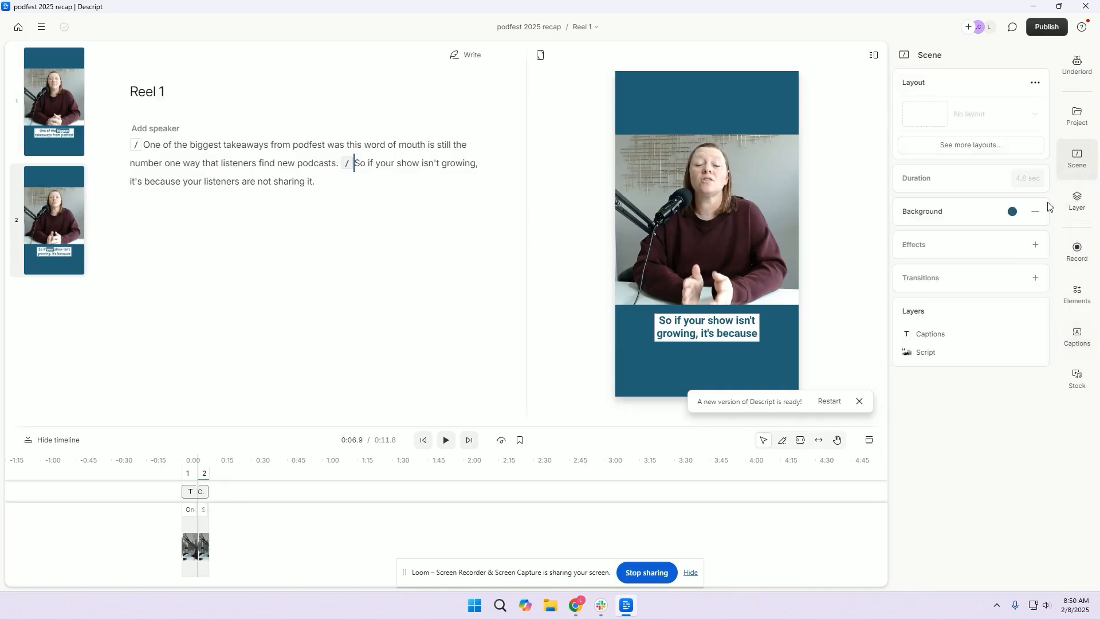
left_click(1011, 212)
left_click(987, 448)
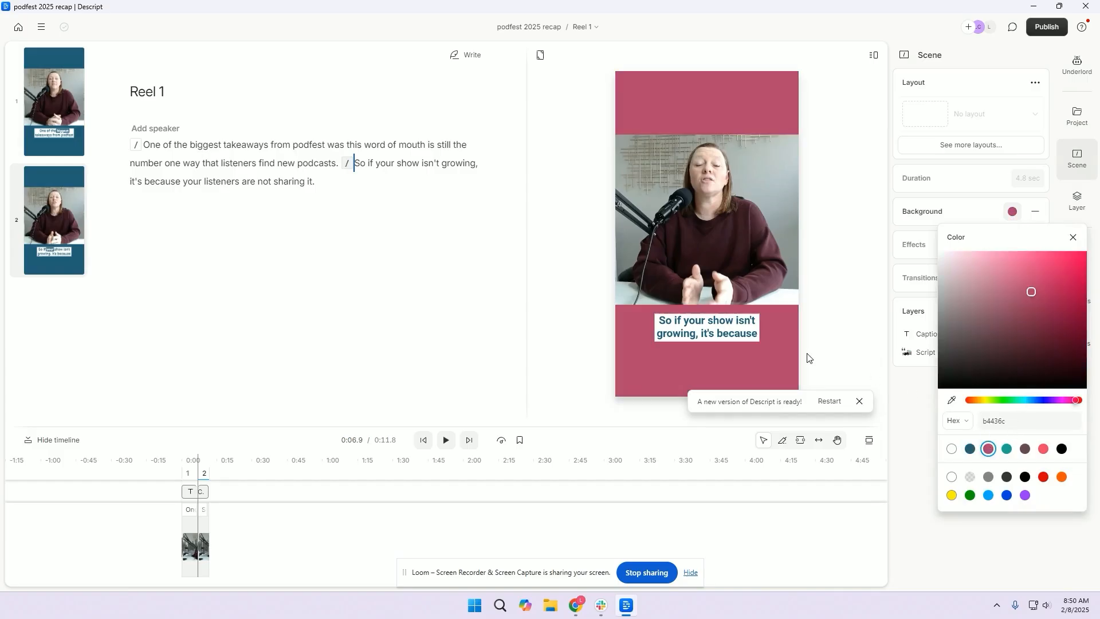
Set the second scene's caption text fill and active-word background to the pink b4436c.
left_click(685, 331)
left_click(685, 332)
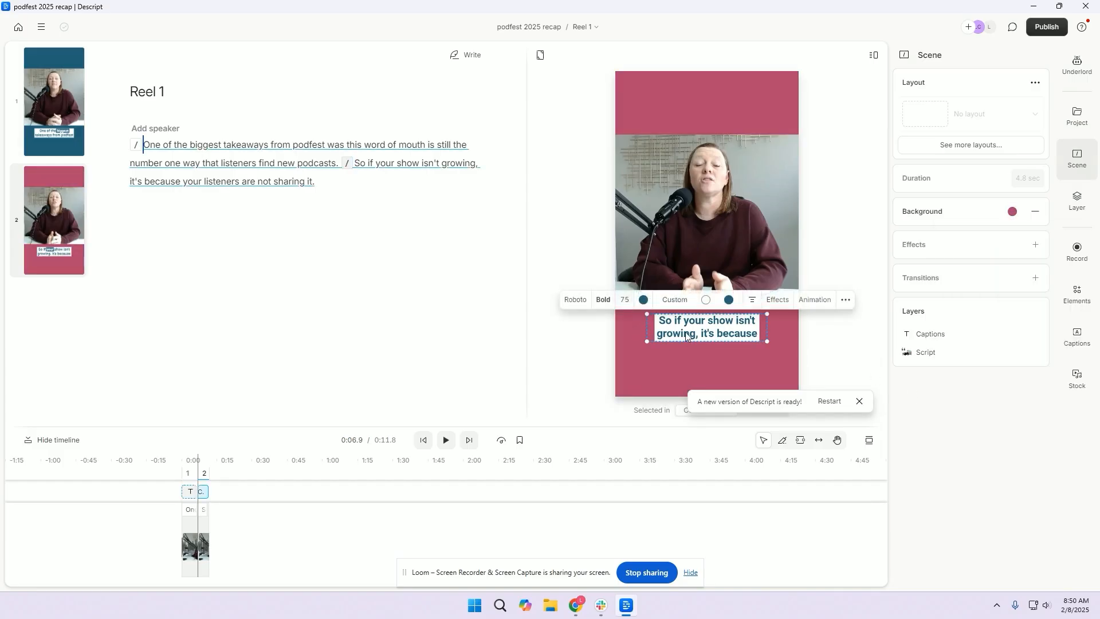
left_click(643, 300)
left_click(496, 381)
left_click(728, 299)
left_click(728, 300)
left_click(581, 381)
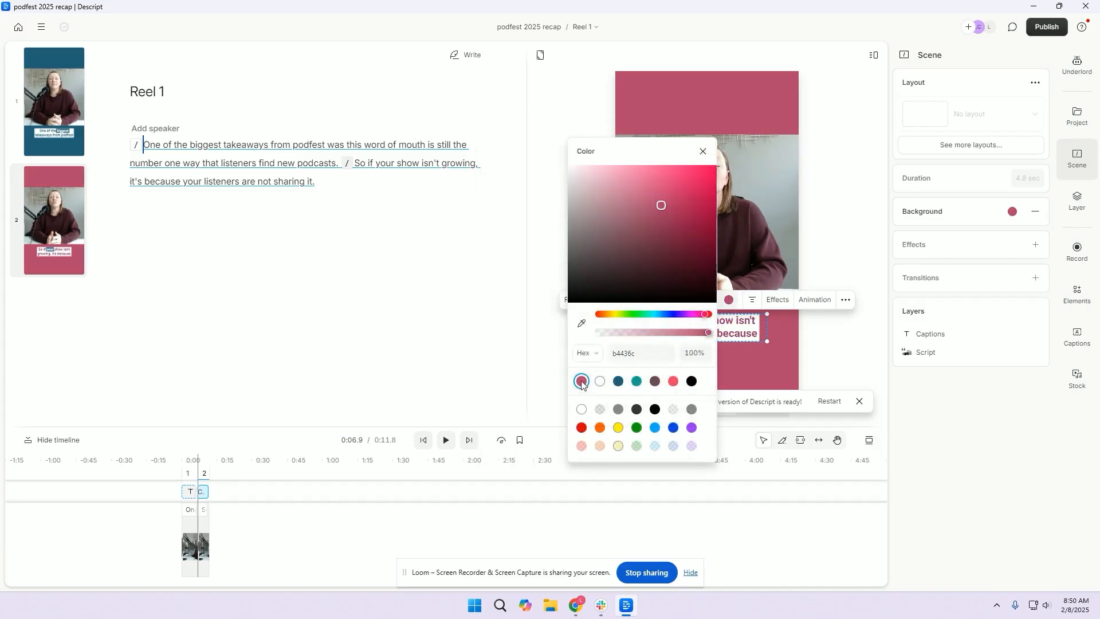
left_click(702, 153)
left_click(385, 251)
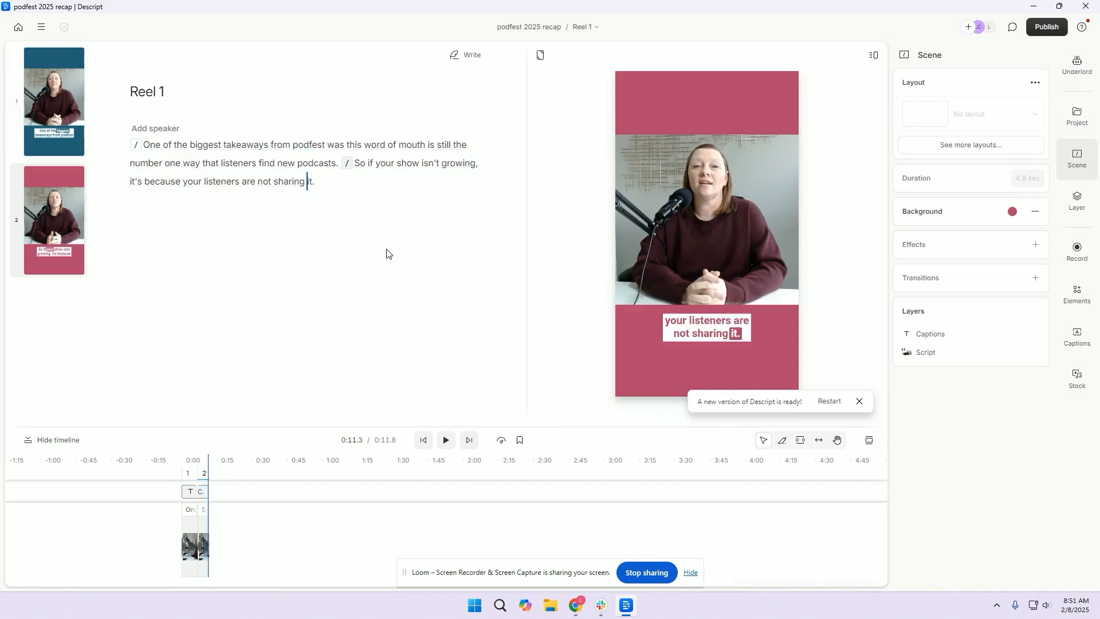
Insert a scene break before "find new podcasts" in the script and remove it again.
left_click(257, 162)
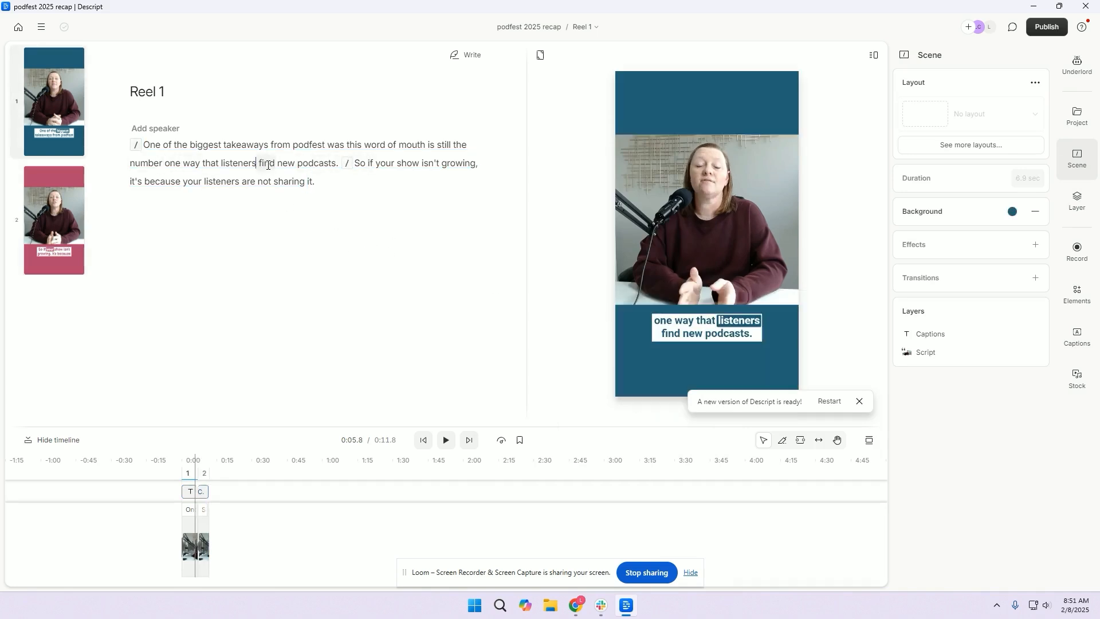
type("/")
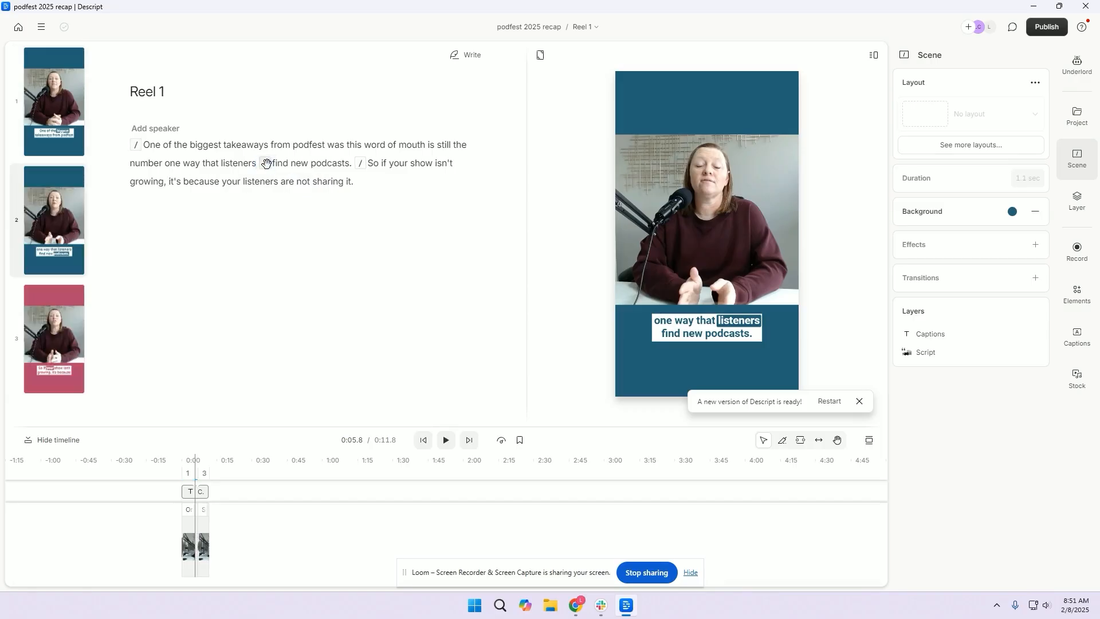
key("BackSpace")
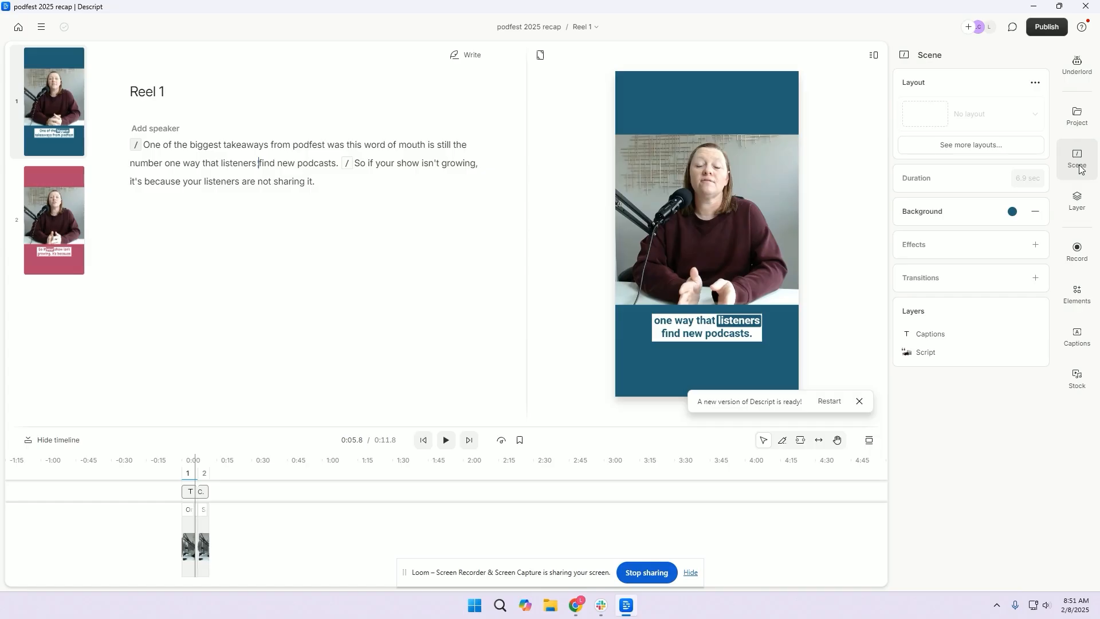
left_click(1032, 247)
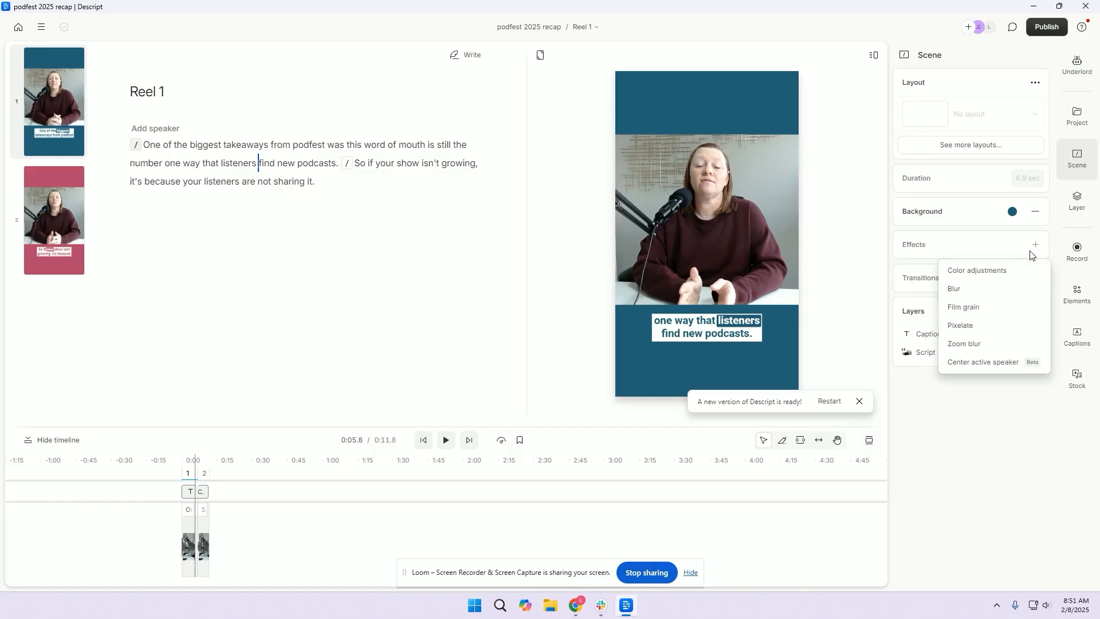
left_click(956, 278)
left_click(955, 282)
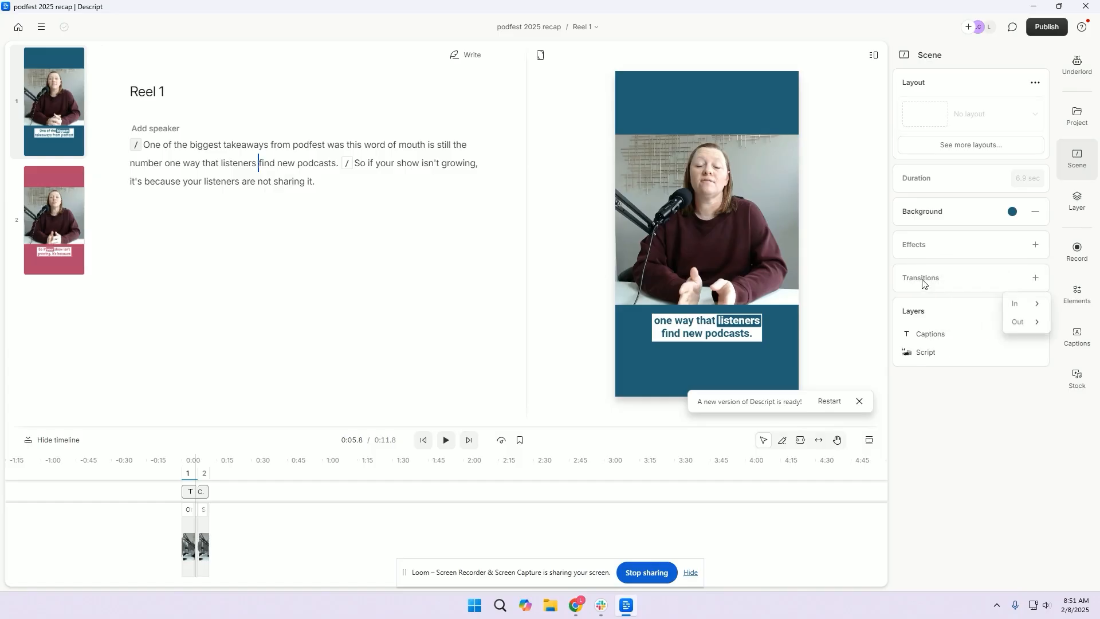
mouse_move(1015, 307)
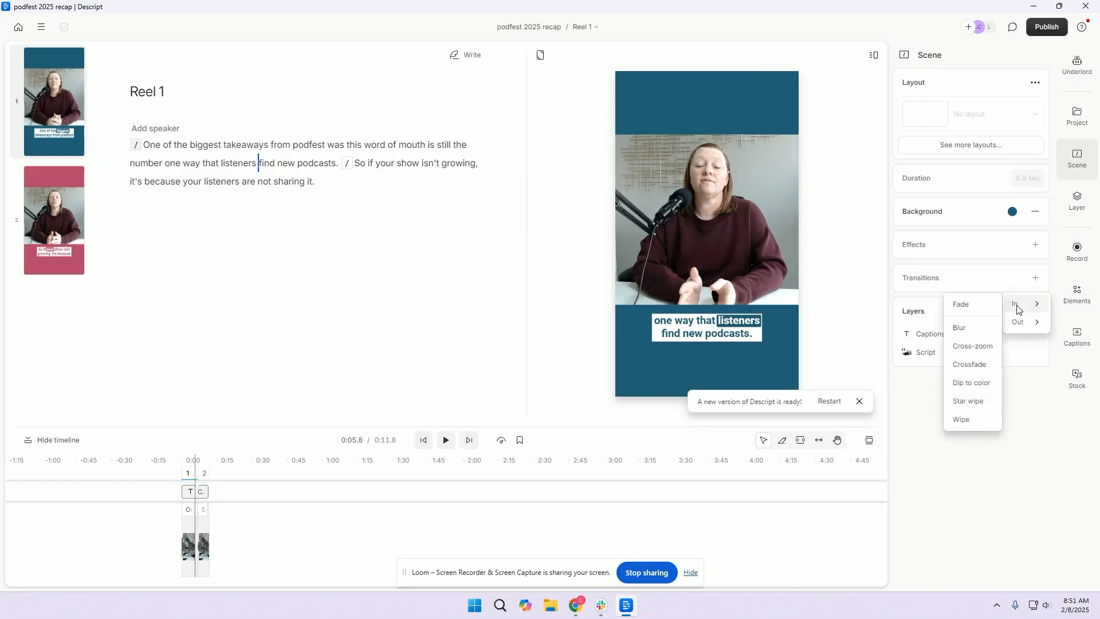
Add a Star wipe transition at the start of the second scene.
left_click(353, 163)
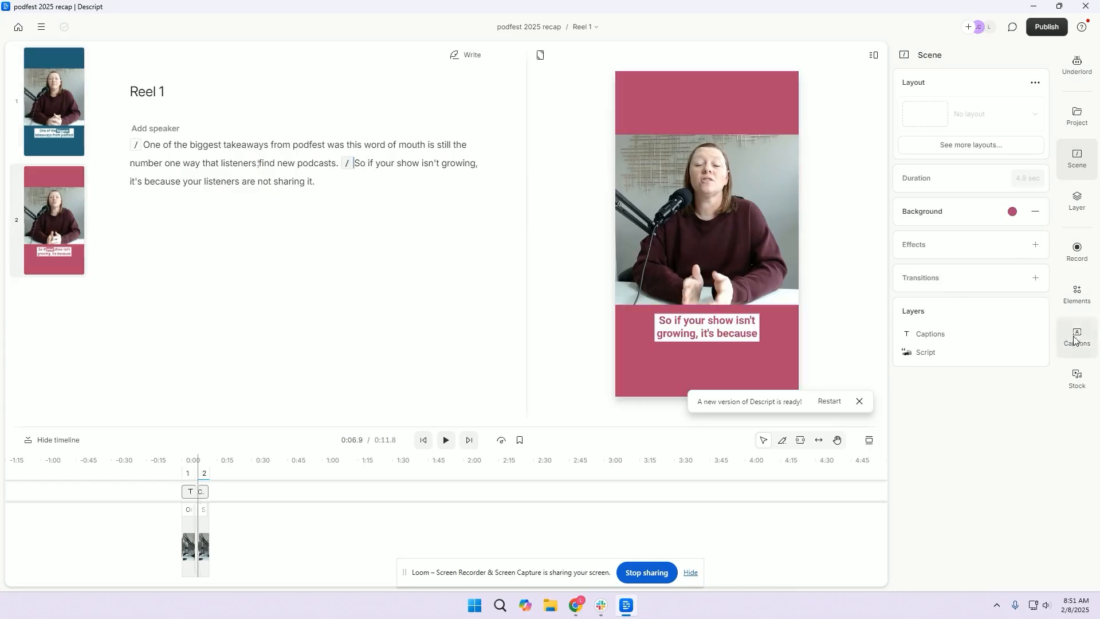
left_click(1035, 278)
left_click(972, 399)
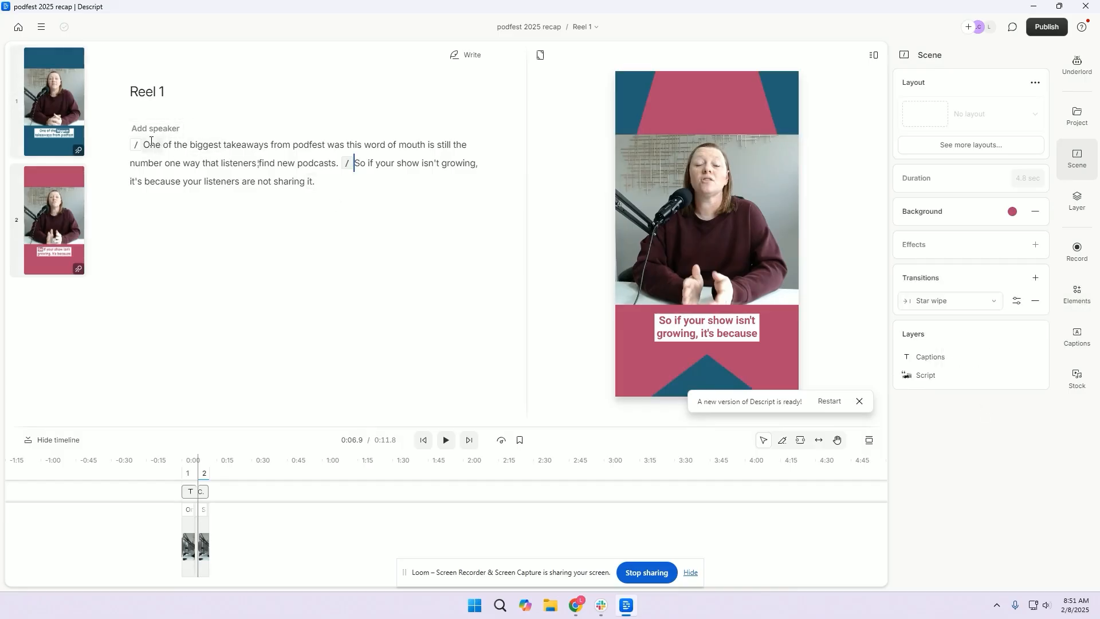
Add a Lines waveform to the second scene and place it in the pink area below the captions.
left_click(1076, 292)
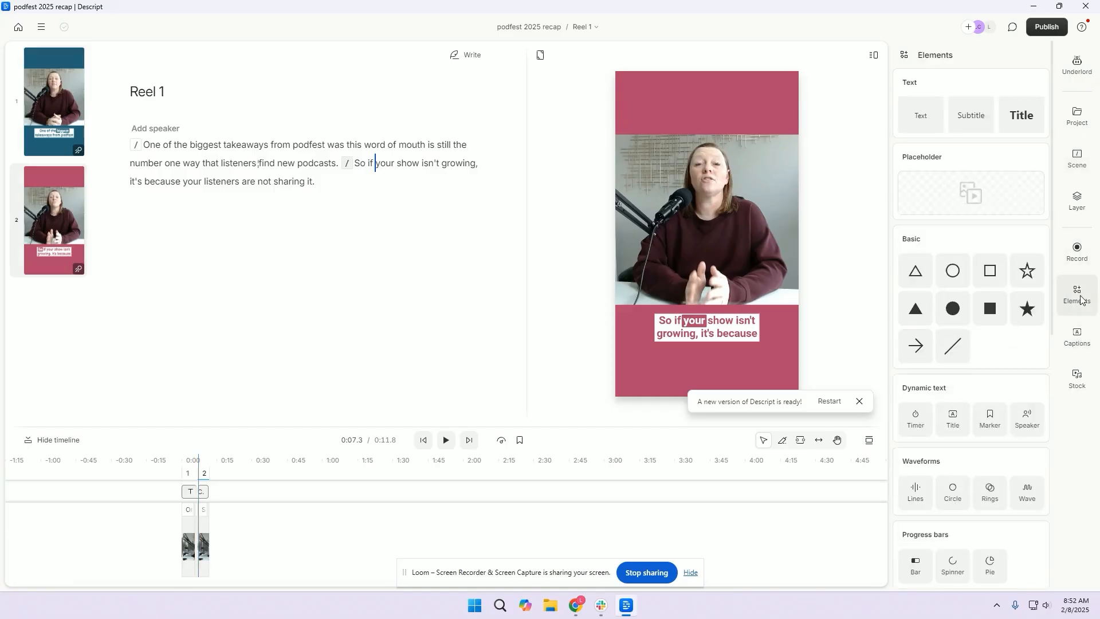
left_click(915, 491)
left_click_drag(710, 298, 697, 370)
left_click(593, 325)
Preview the waveform in playback and delete it from the second scene.
key("space")
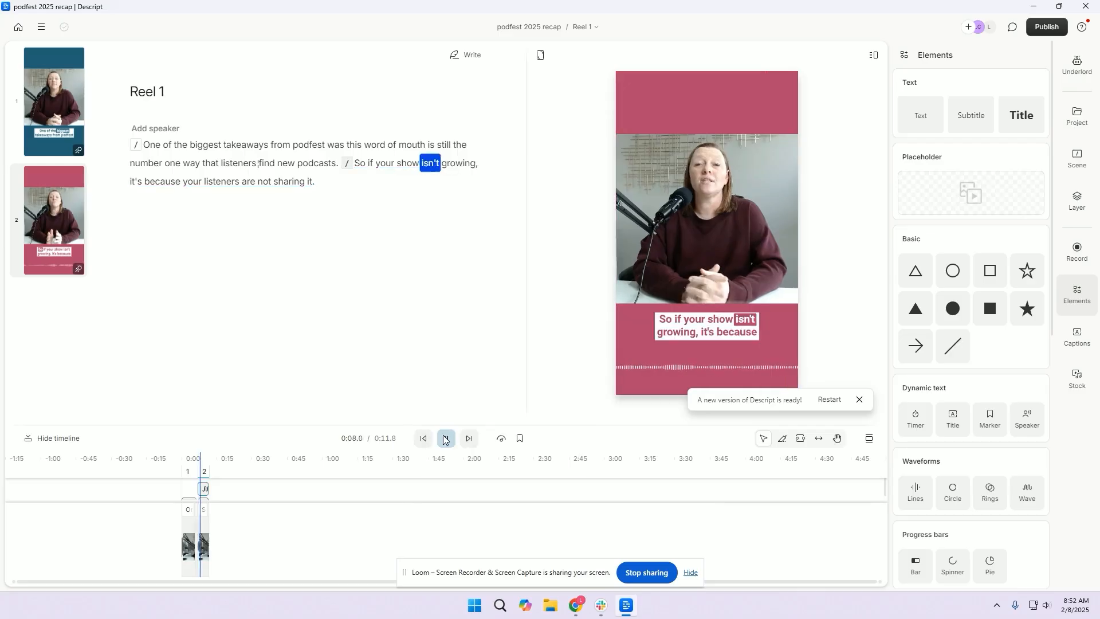
key("space")
left_click(665, 373)
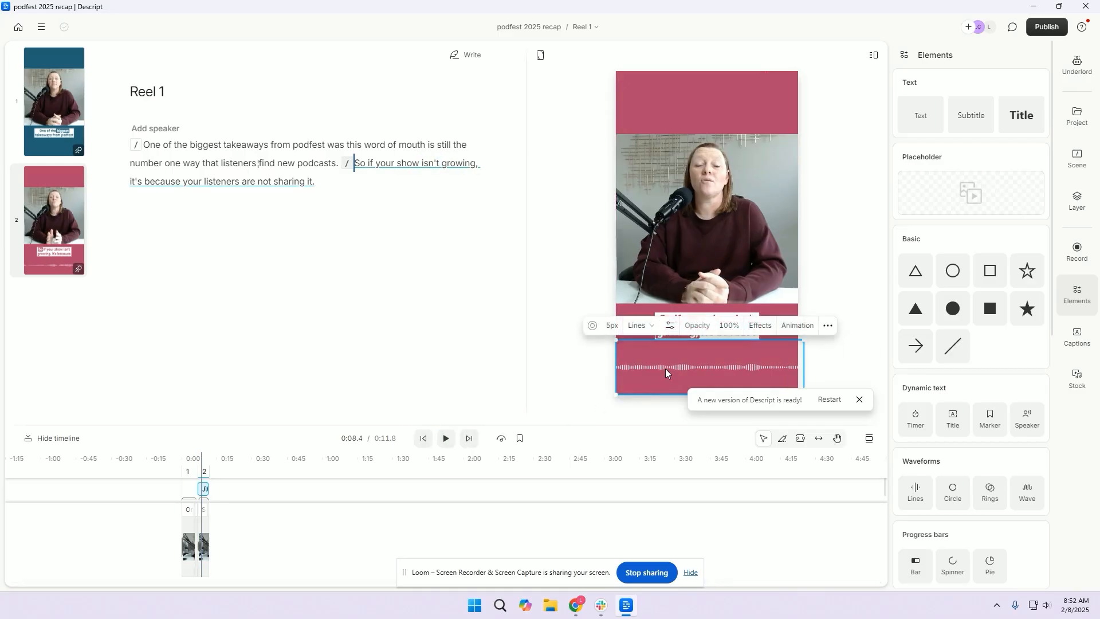
key("Delete")
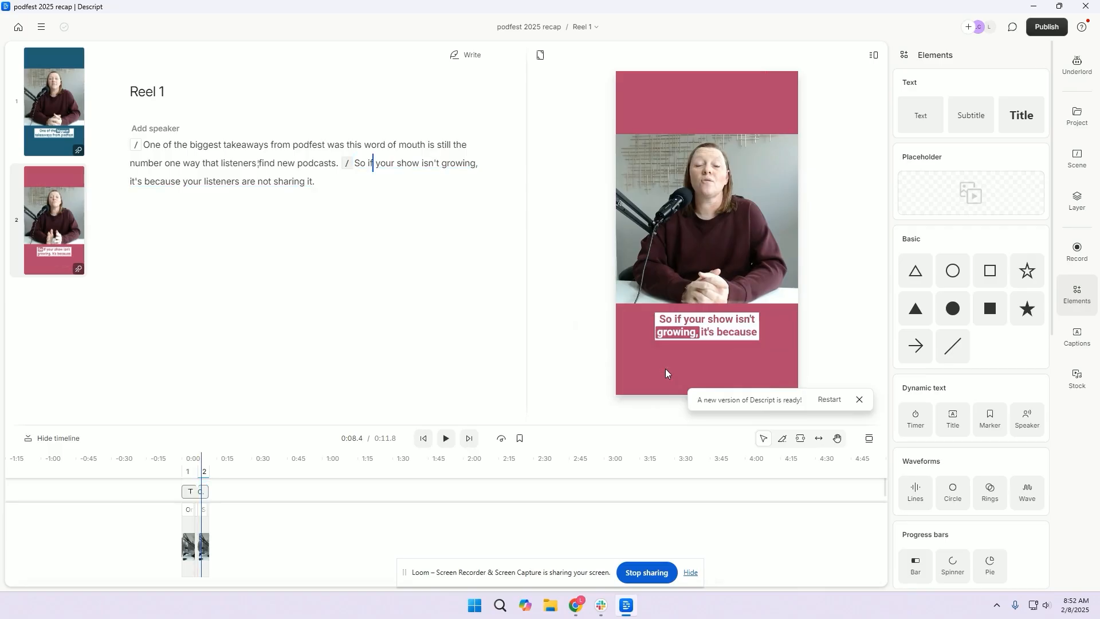